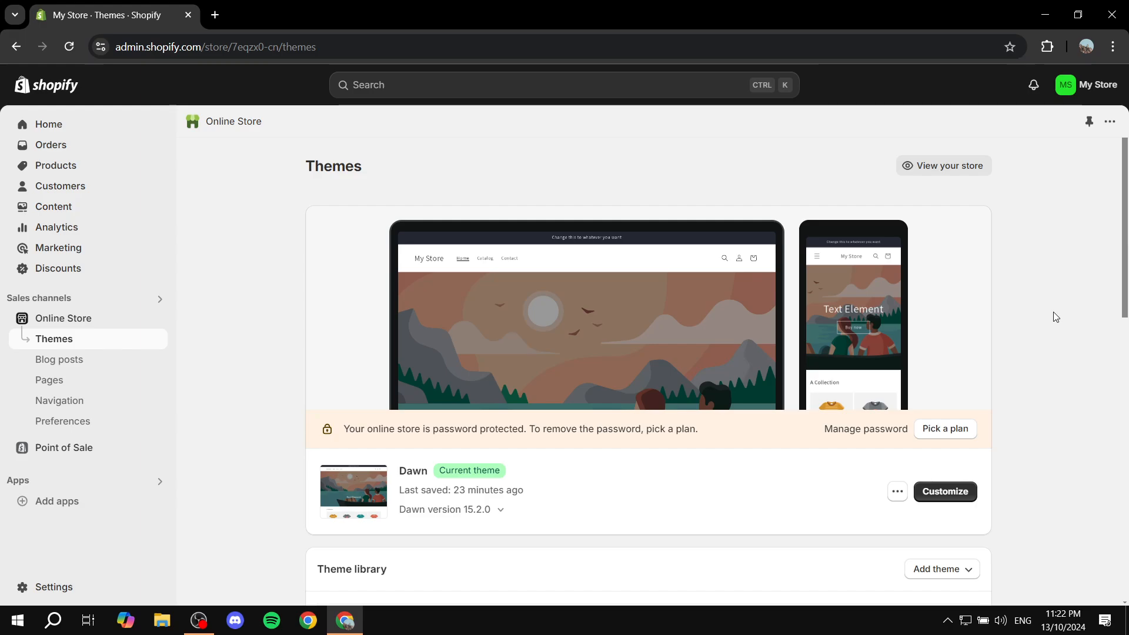
- Open the Dawn theme for customization and bring up the Header section's color settings
left_click(957, 490)
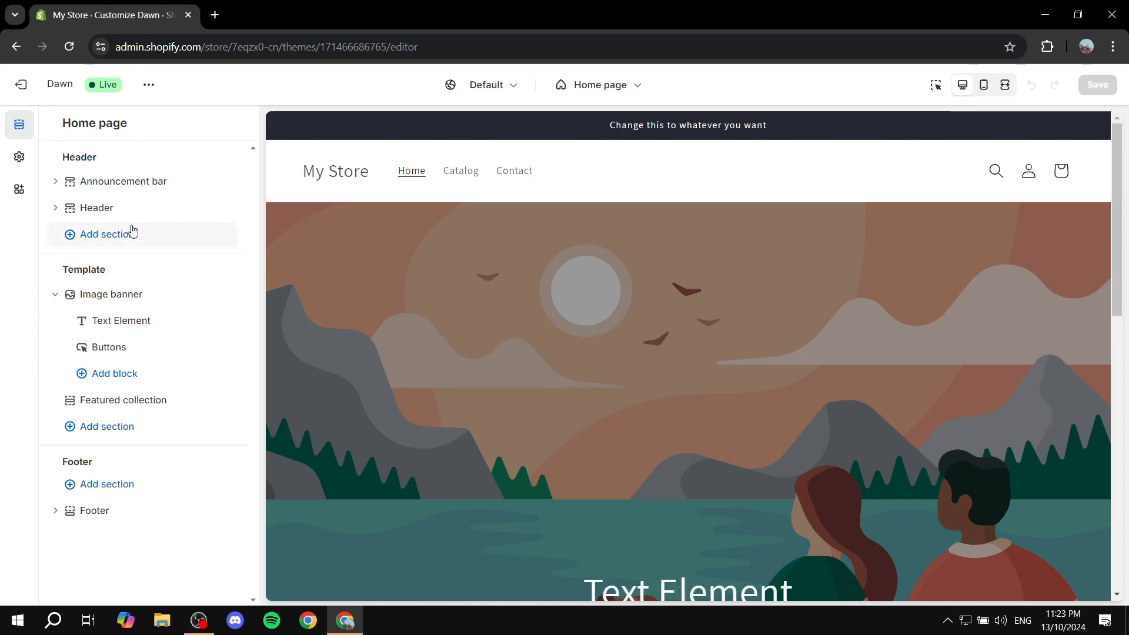
left_click(106, 207)
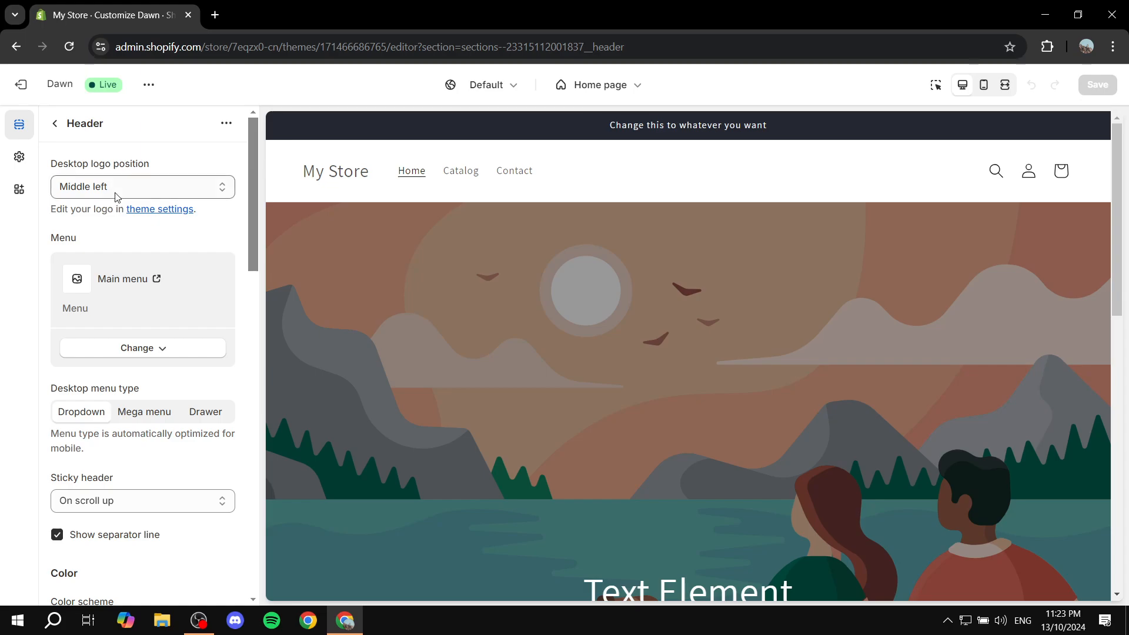
scroll(164, 249, "down", 4)
scroll(142, 263, "down", 1)
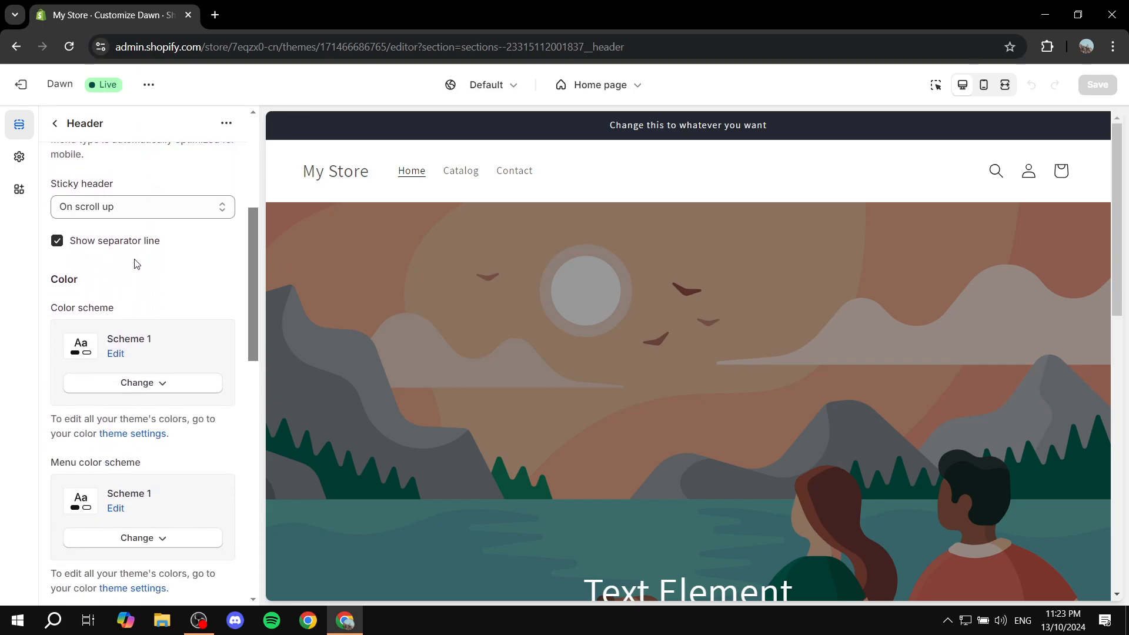
- Change the Header section's color scheme to Scheme 3
left_click_drag(49, 280, 131, 304)
left_click(141, 297)
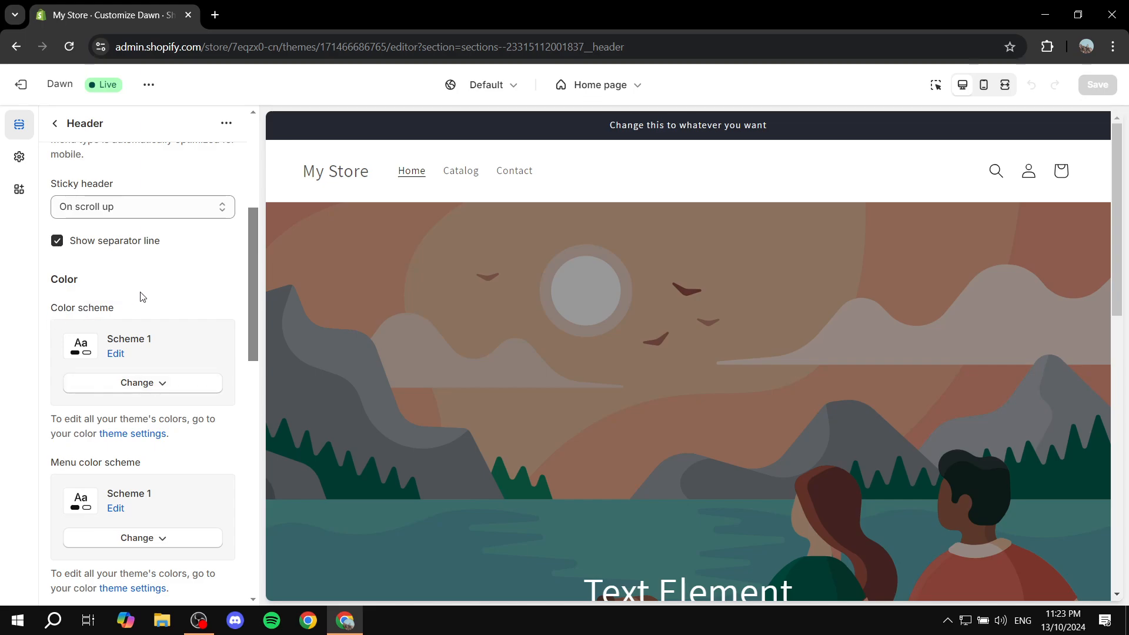
left_click(159, 388)
scroll(167, 305, "down", 1)
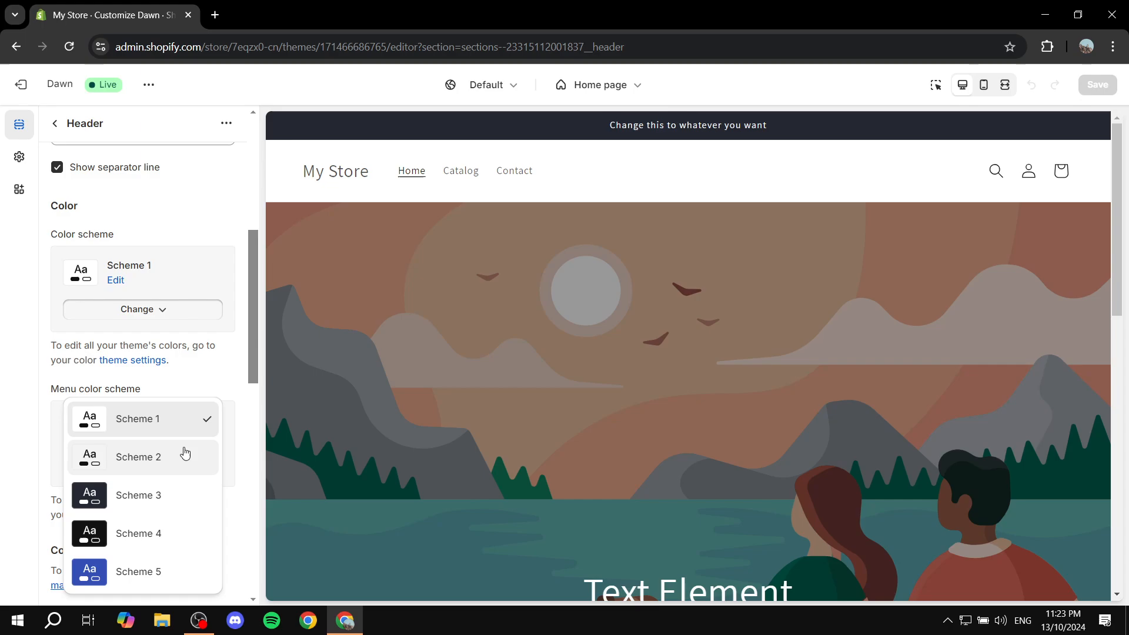
left_click(141, 498)
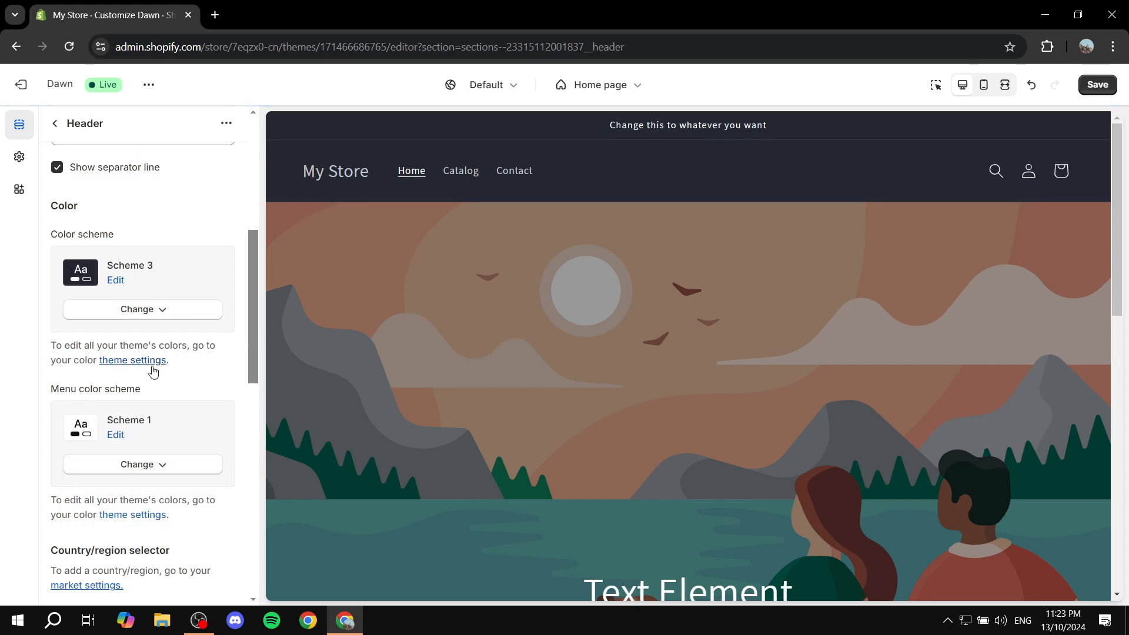
left_click_drag(52, 397, 151, 391)
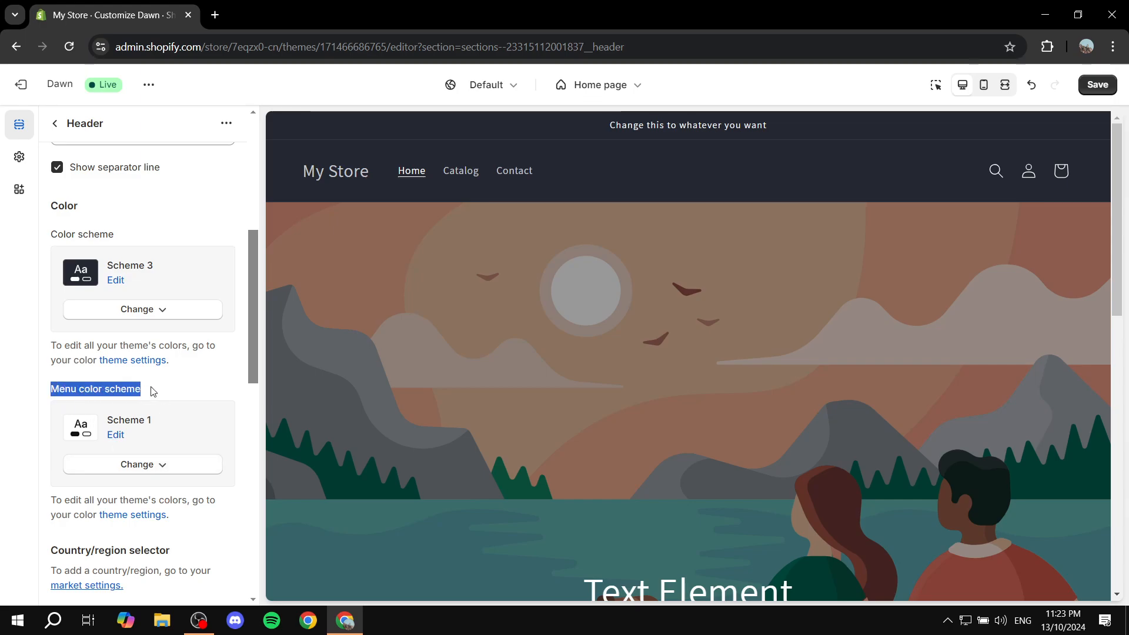
left_click(160, 391)
left_click(163, 465)
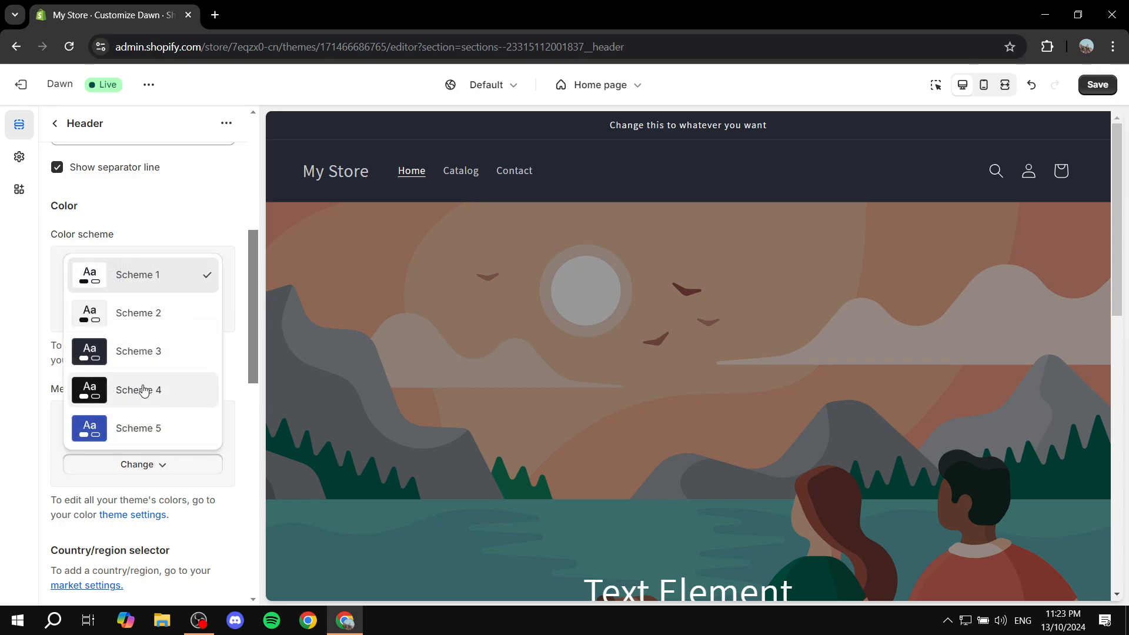
left_click(20, 374)
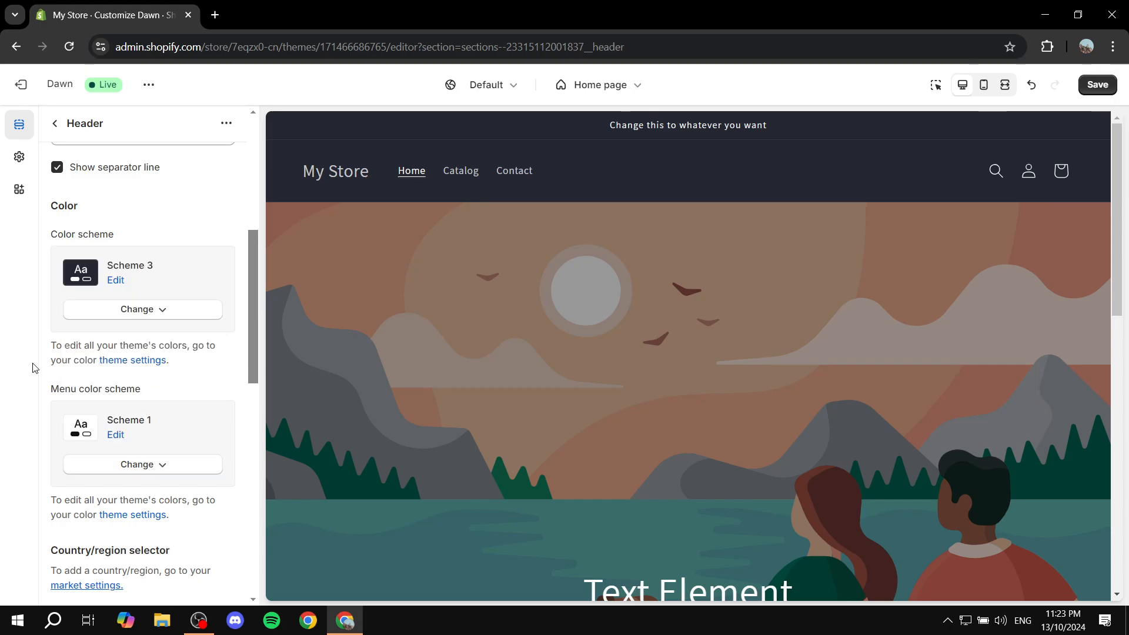
- Save the theme changes, return to the home page sections and check the header in the store preview
scroll(135, 187, "up", 6)
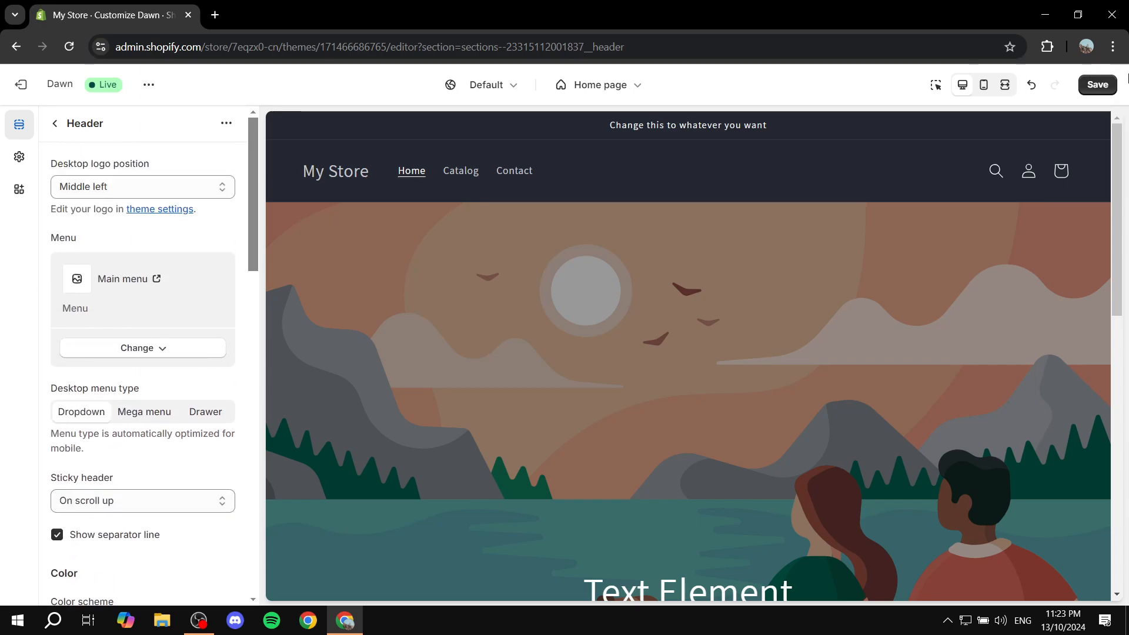
left_click(1098, 86)
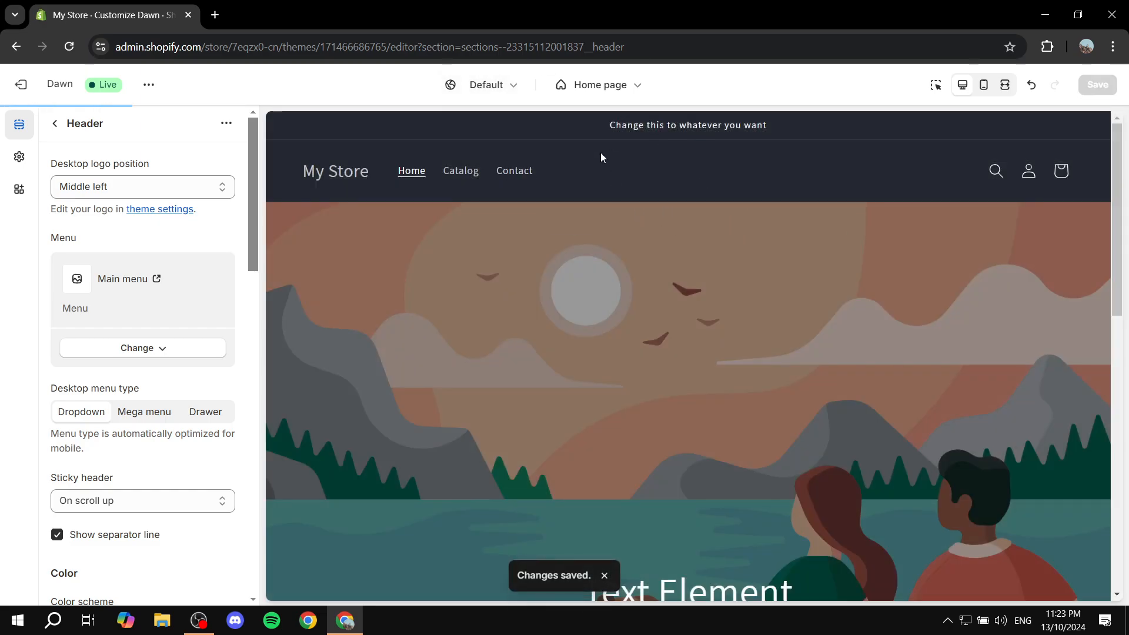
left_click(54, 123)
scroll(492, 178, "down", 10)
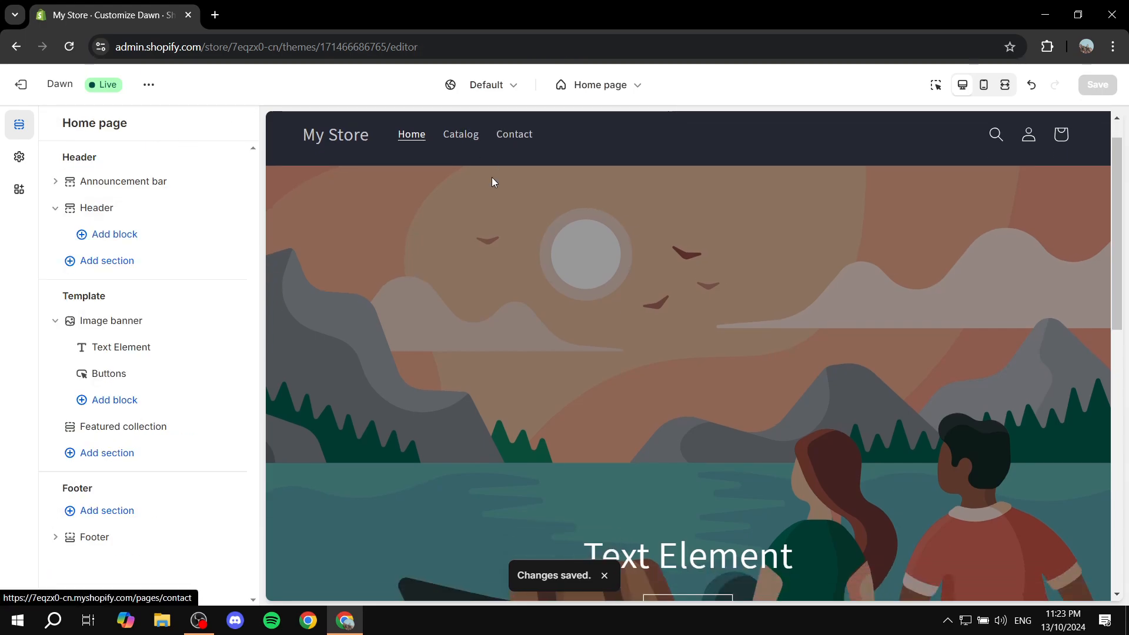
scroll(426, 203, "up", 4)
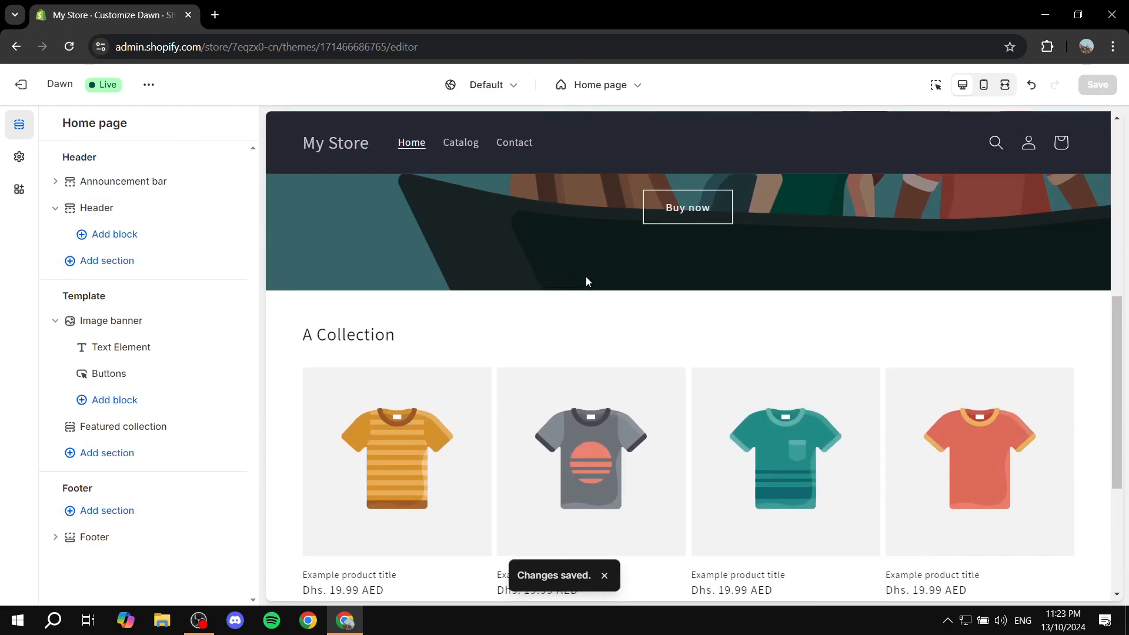
scroll(586, 276, "down", 4)
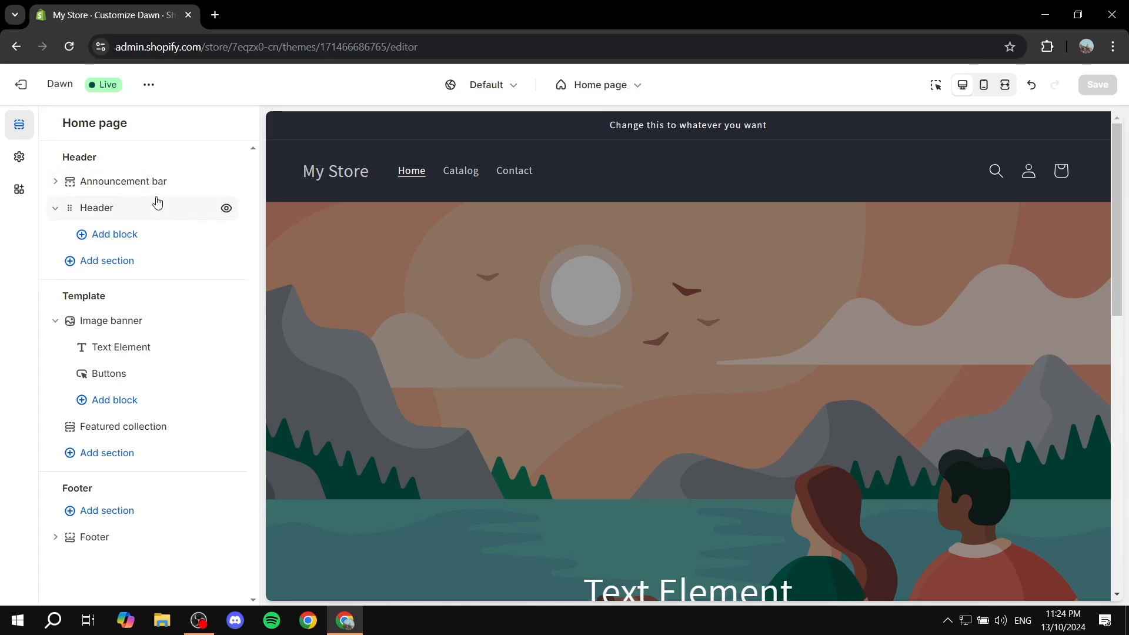
- In the theme-wide color settings, edit Scheme 5 and set its background color to #B43333
left_click(19, 162)
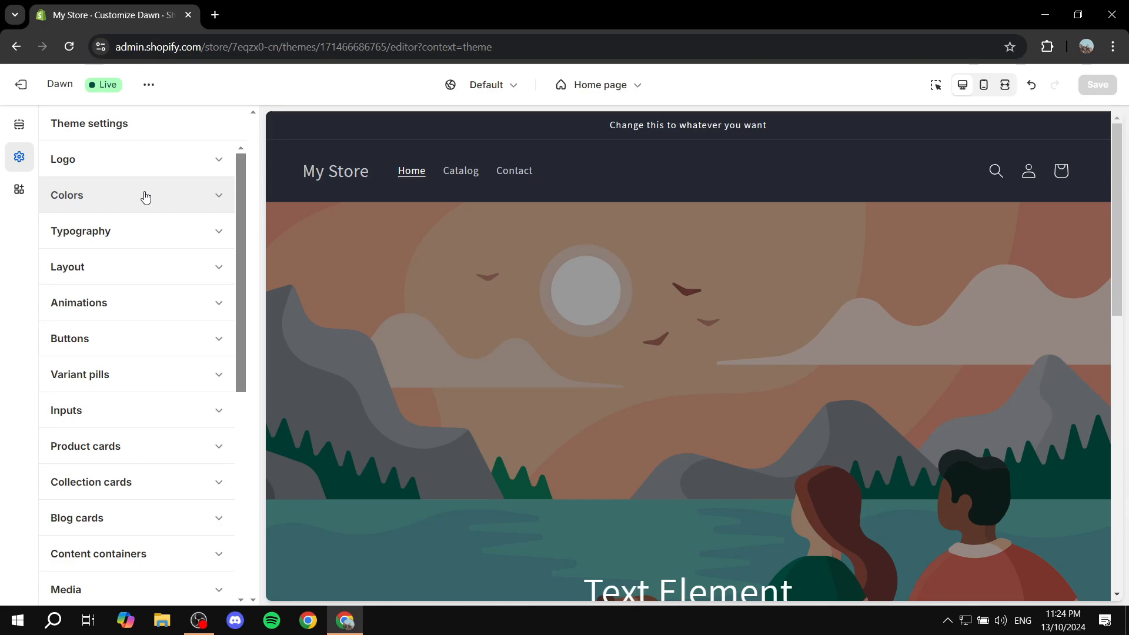
left_click(210, 196)
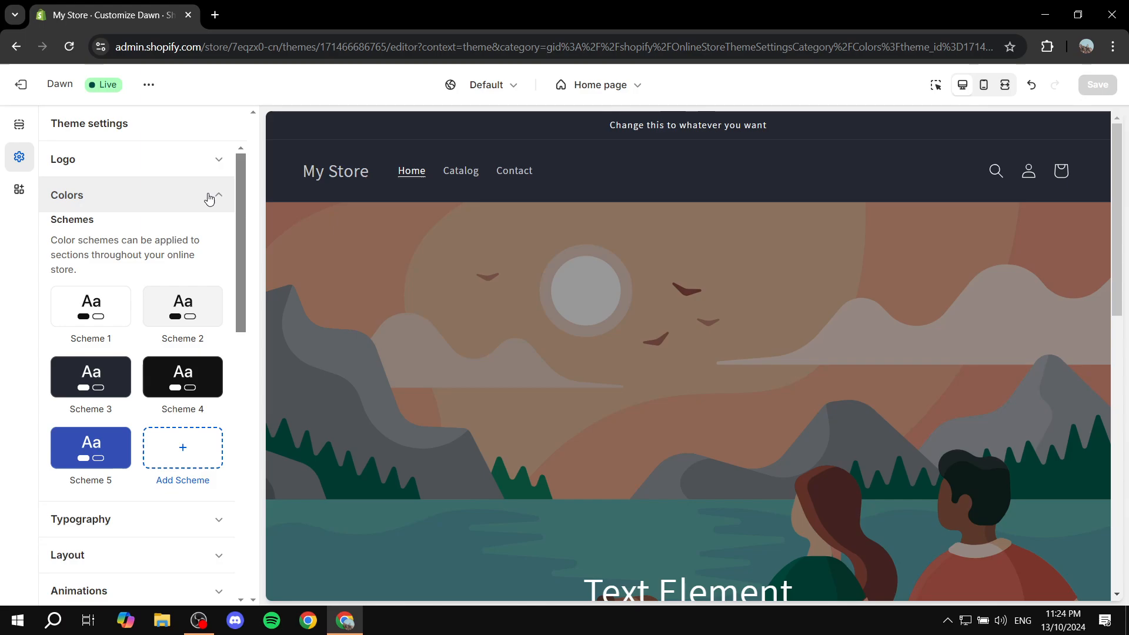
scroll(173, 221, "down", 1)
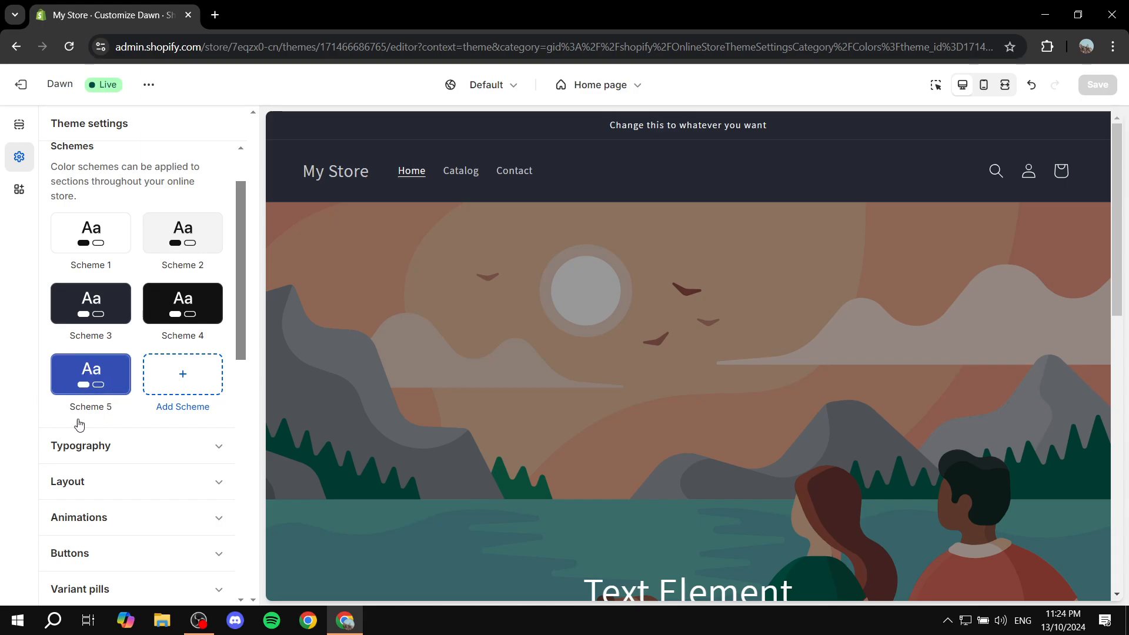
left_click(98, 377)
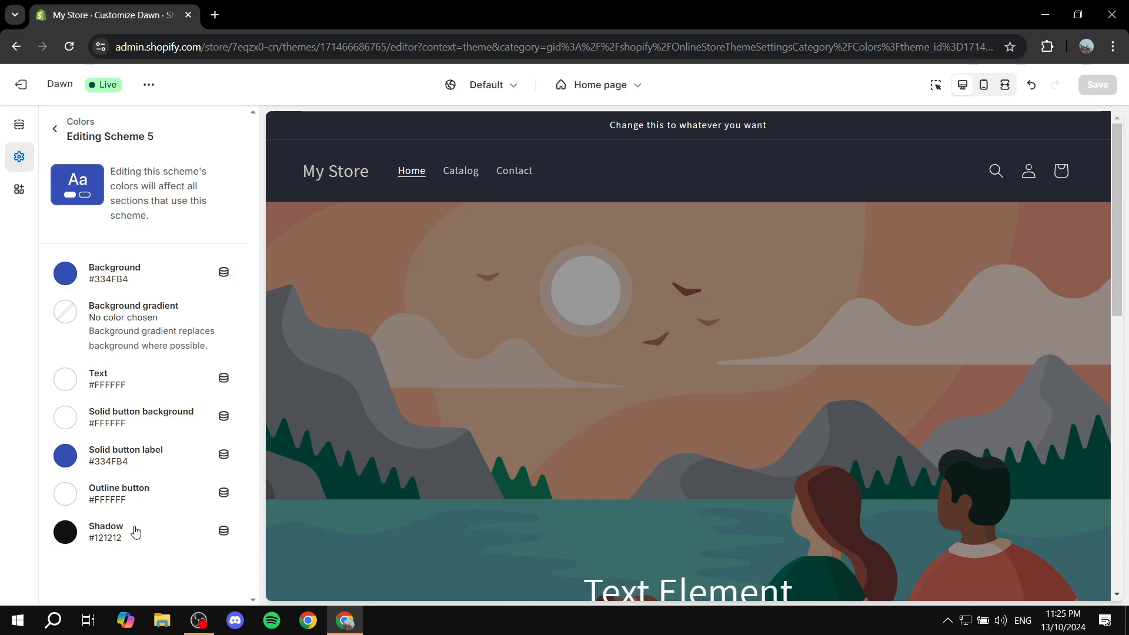
left_click(65, 274)
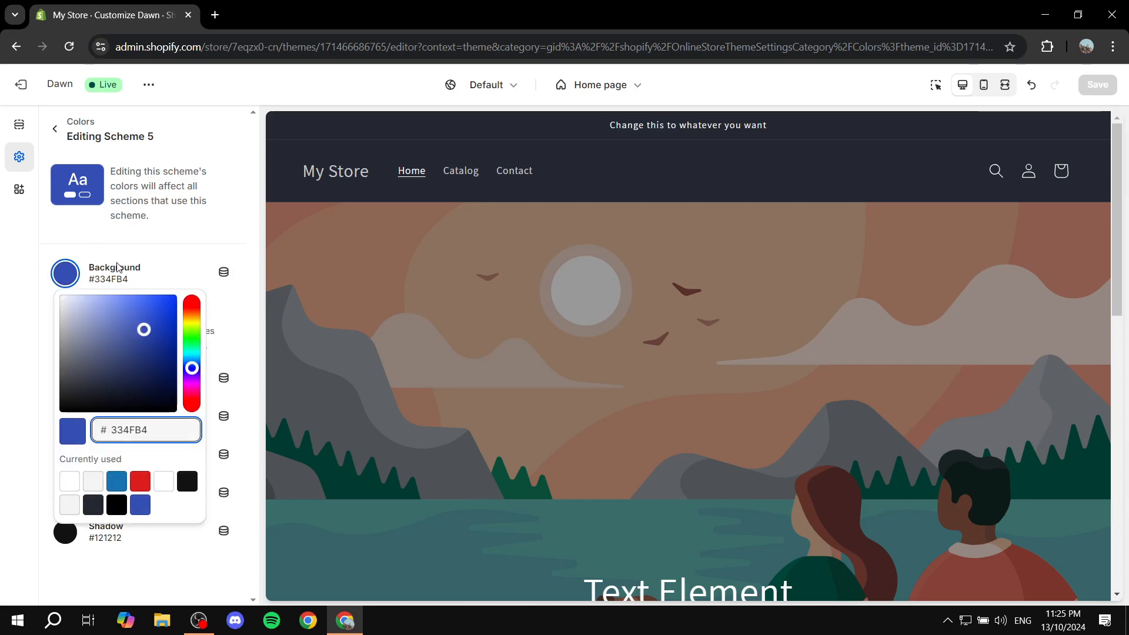
left_click_drag(194, 338, 194, 300)
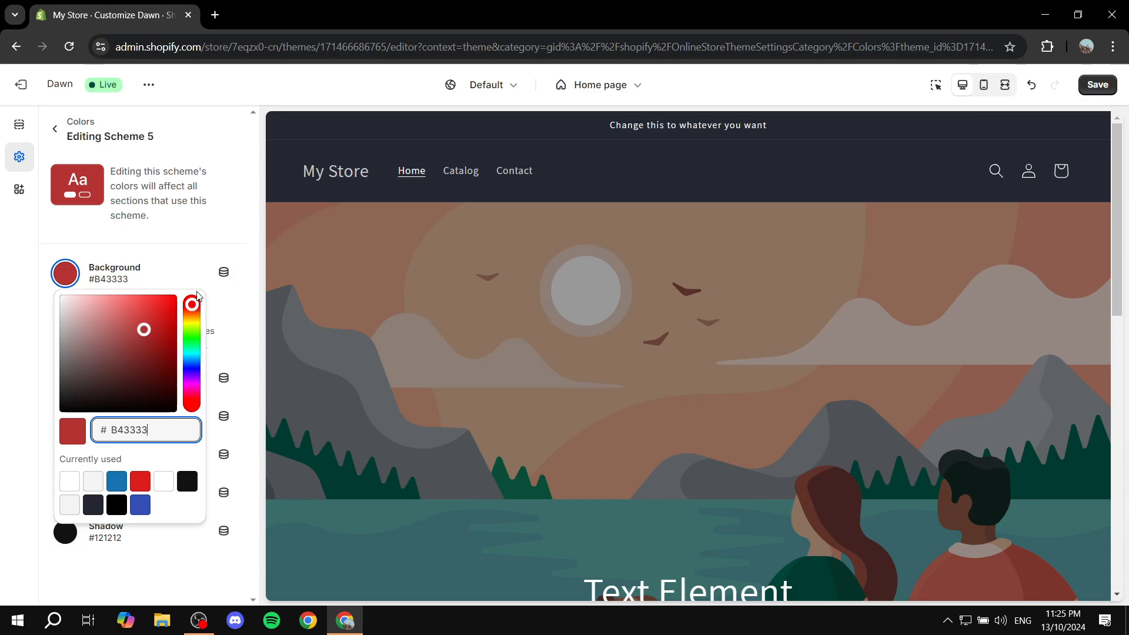
left_click(197, 287)
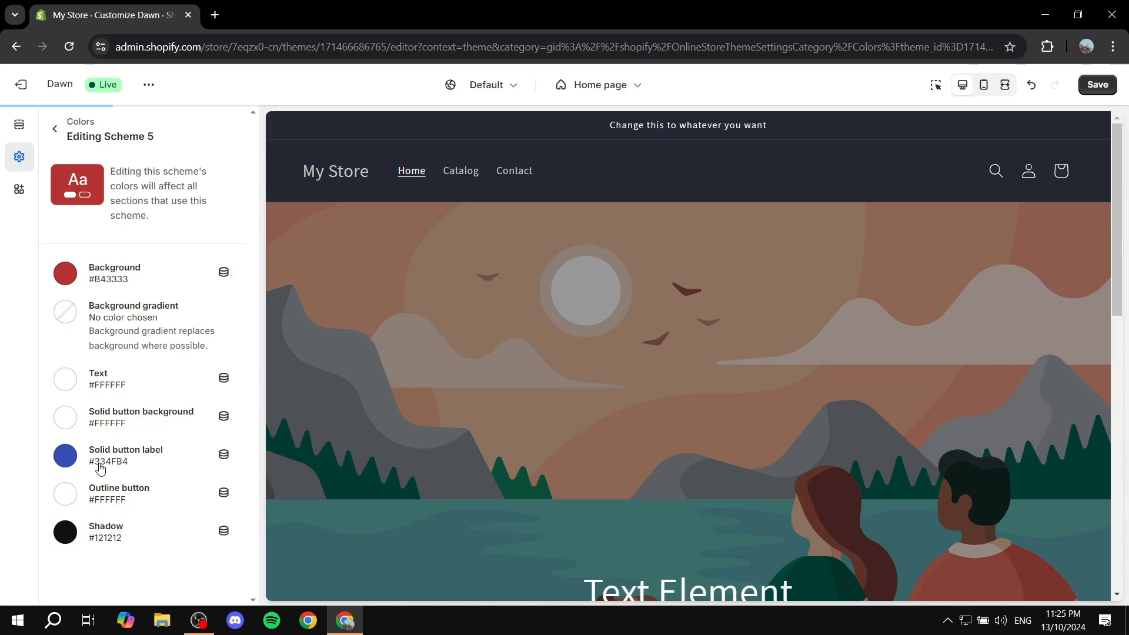
- Set Scheme 5's solid button label to the recently selected red, #B43333
left_click(65, 458)
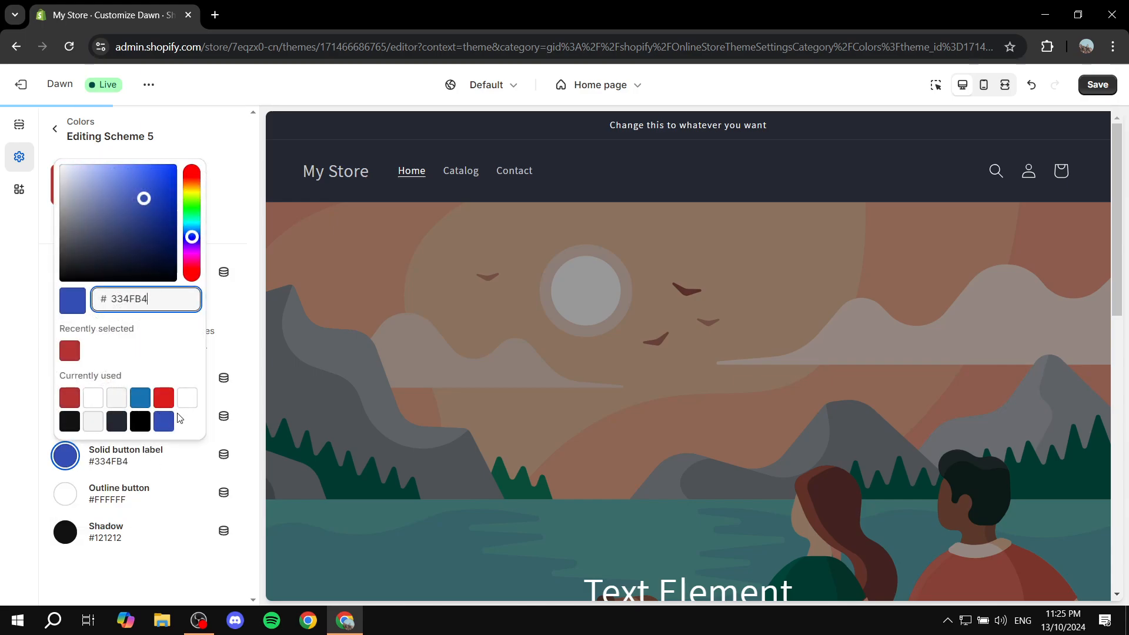
left_click(70, 351)
left_click(15, 374)
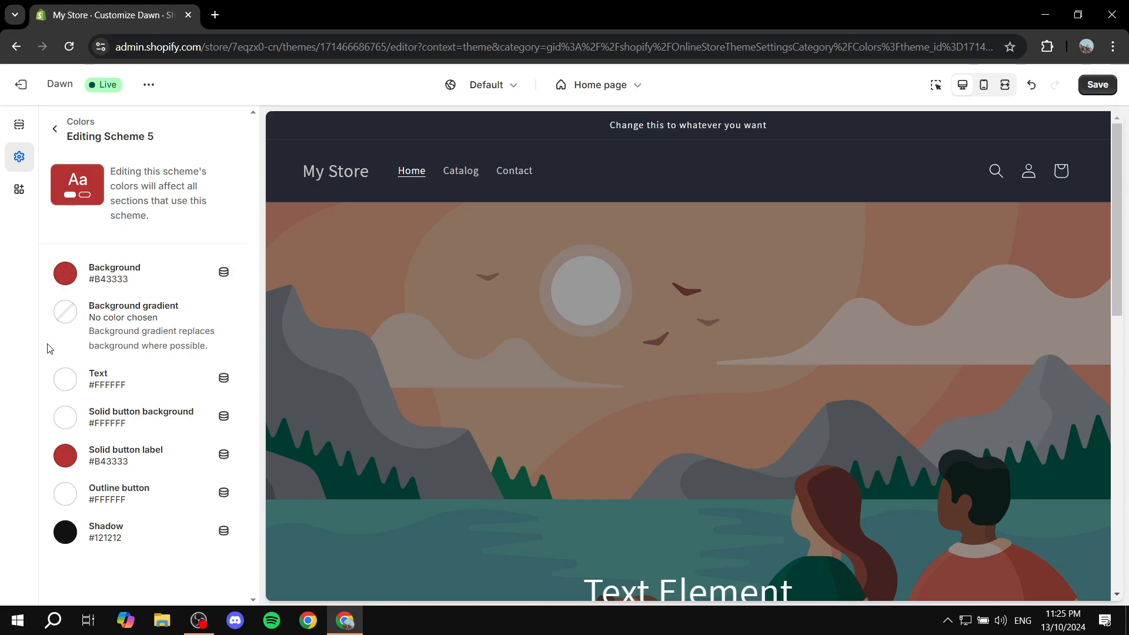
- Set Scheme 5's text and solid button background colors to black, #000000
left_click(66, 375)
left_click_drag(122, 176, 171, 222)
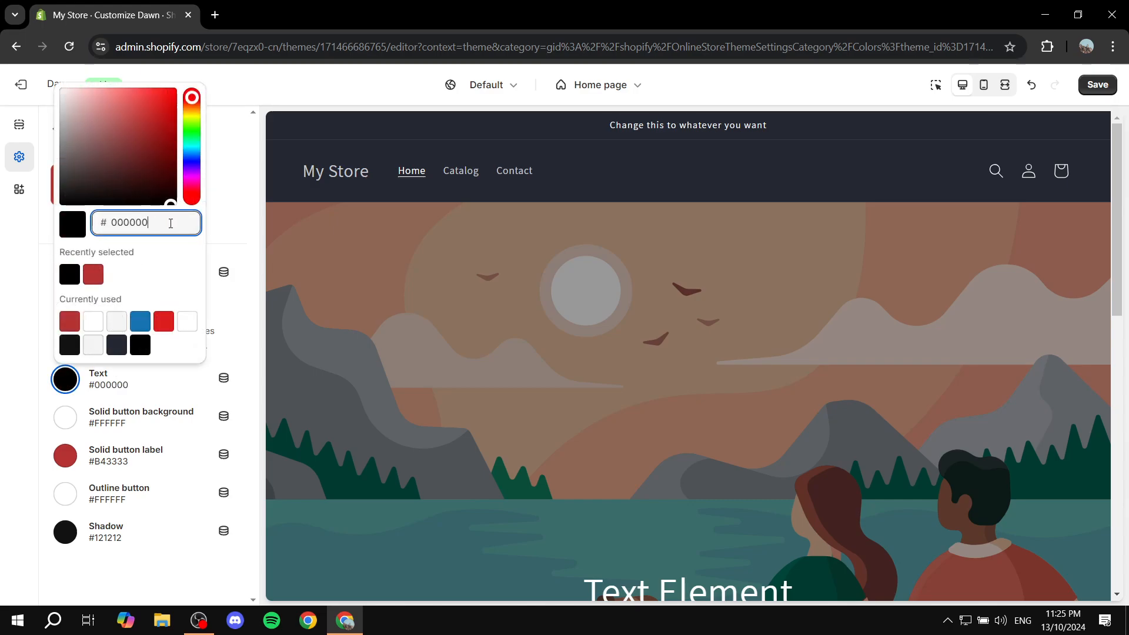
left_click(1, 322)
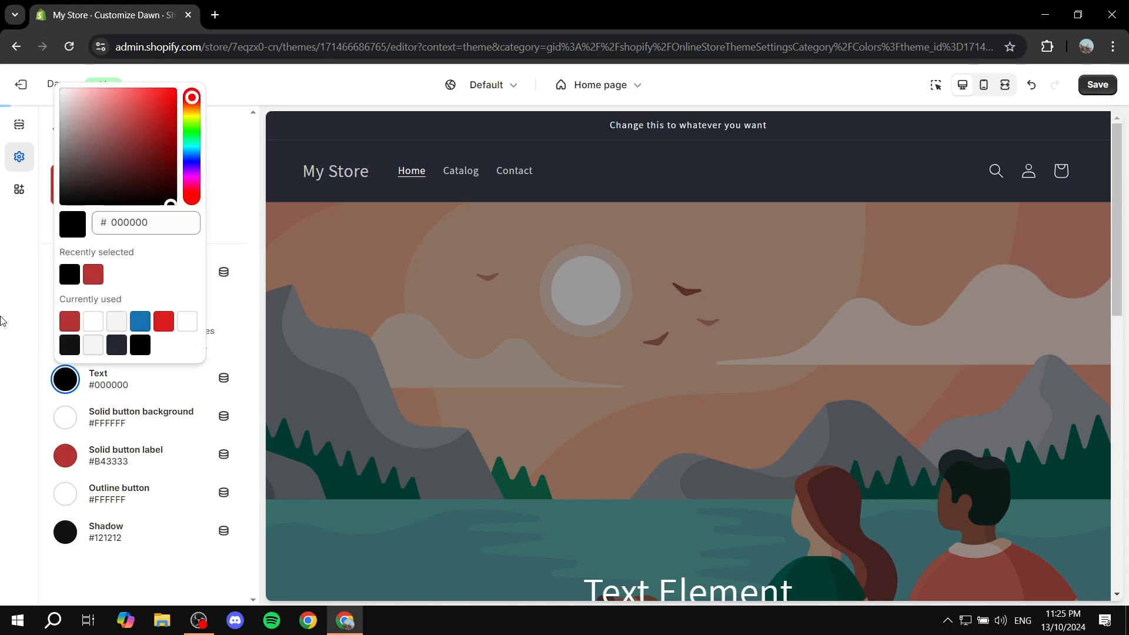
left_click(63, 420)
left_click(127, 239)
left_click(41, 275)
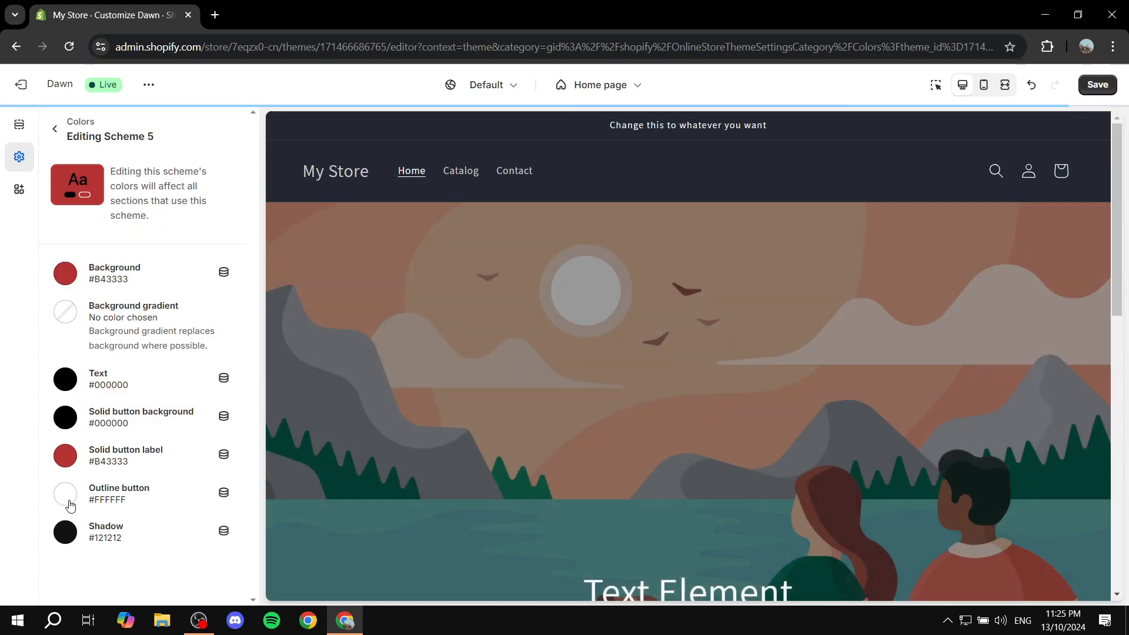
- Add a new color scheme and give it the cyan-to-magenta preset as its background gradient
scroll(672, 457, "down", 4)
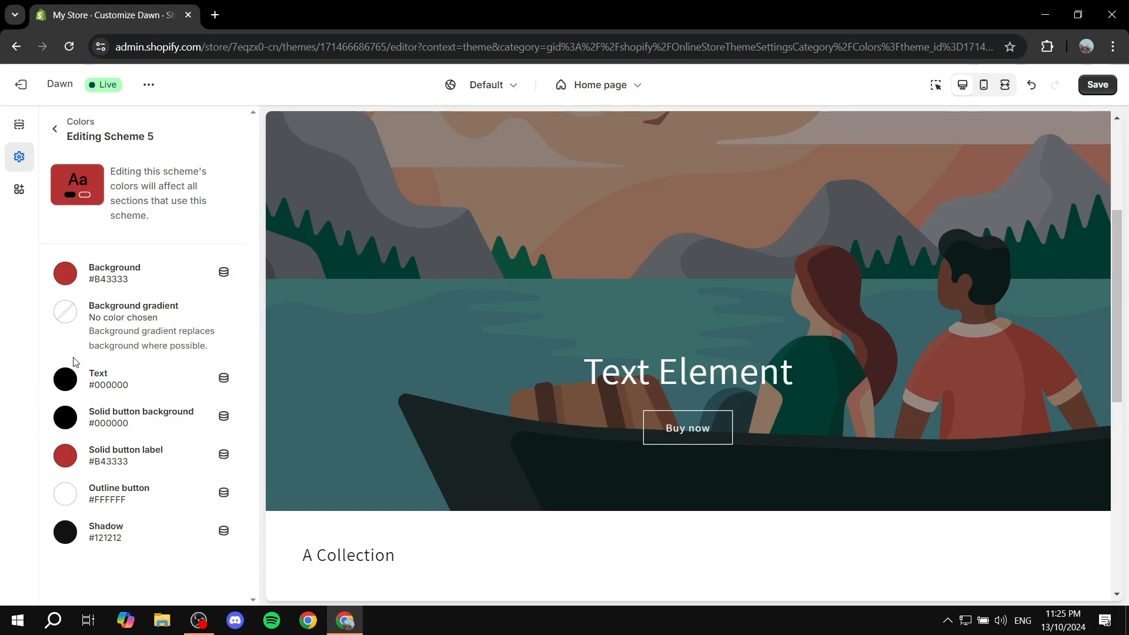
left_click(56, 129)
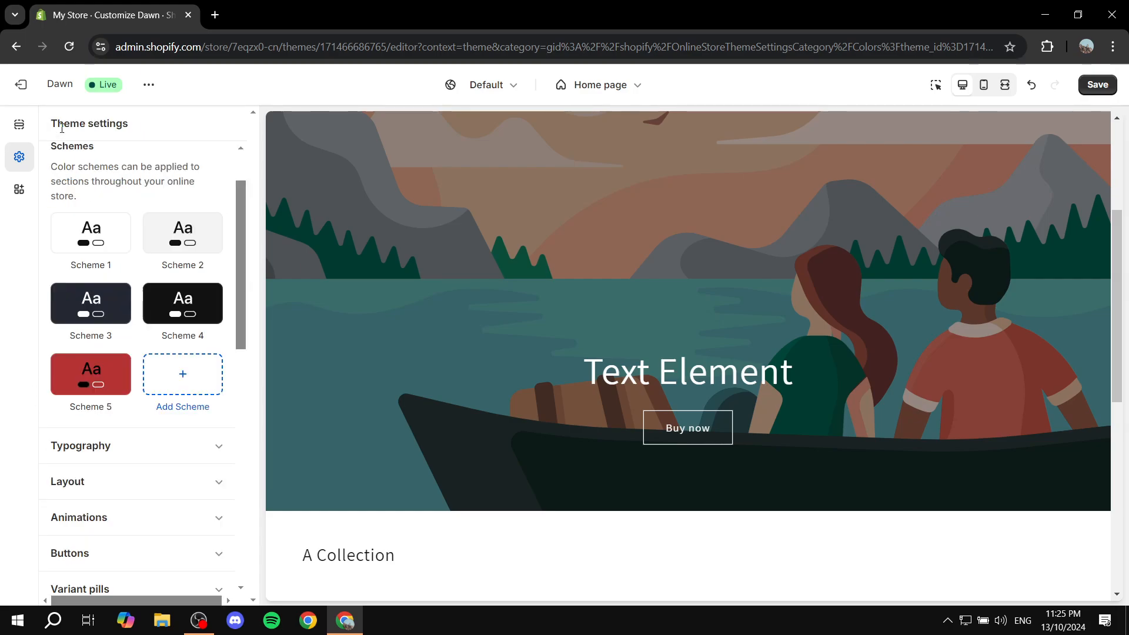
left_click(186, 379)
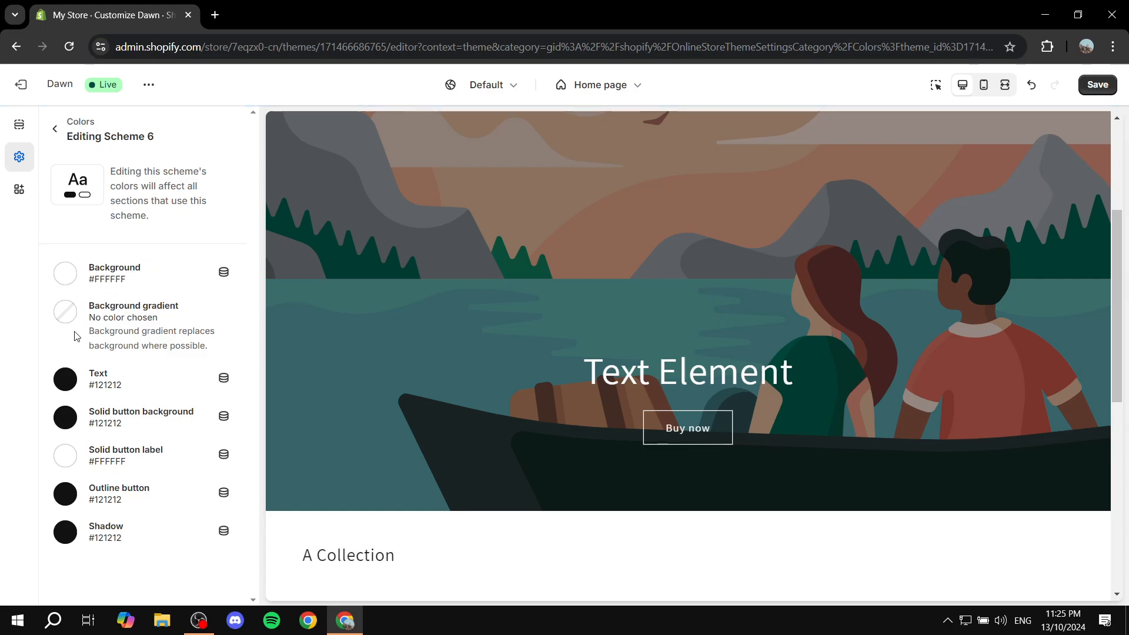
left_click(63, 320)
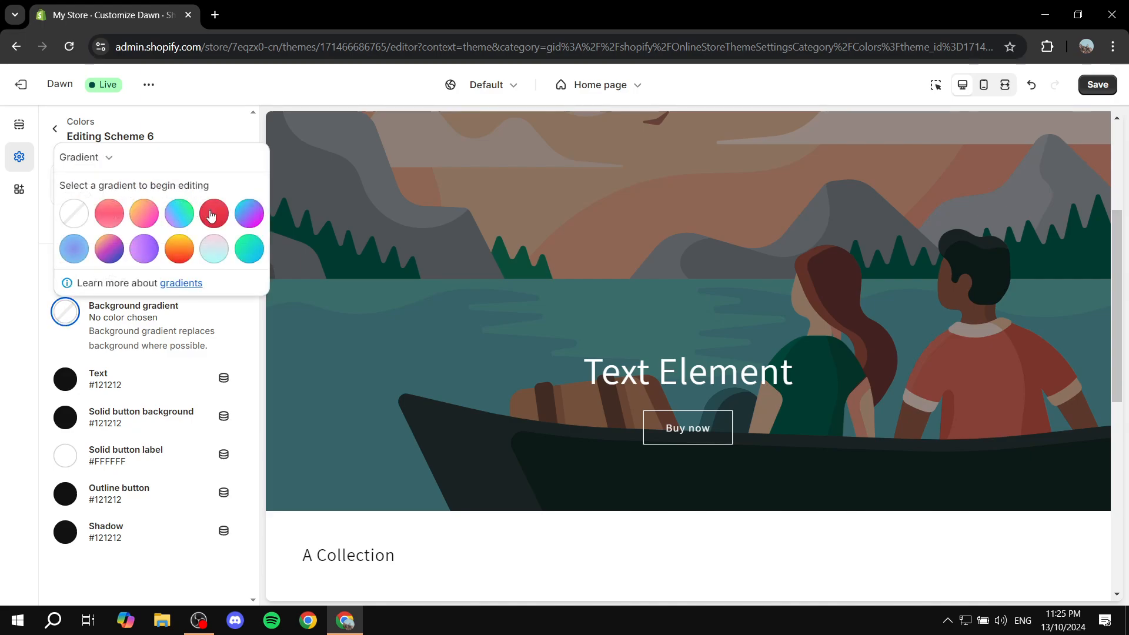
left_click(249, 218)
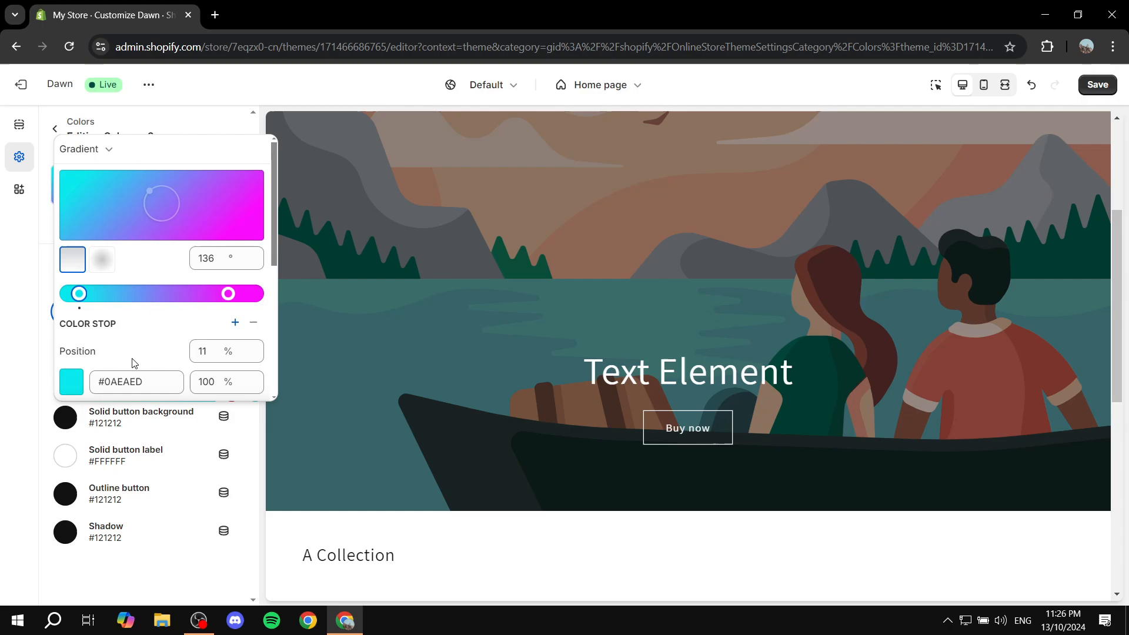
- Recolor the background gradient's cyan color stop to yellow, #ECED0A
left_click(71, 381)
left_click(231, 295)
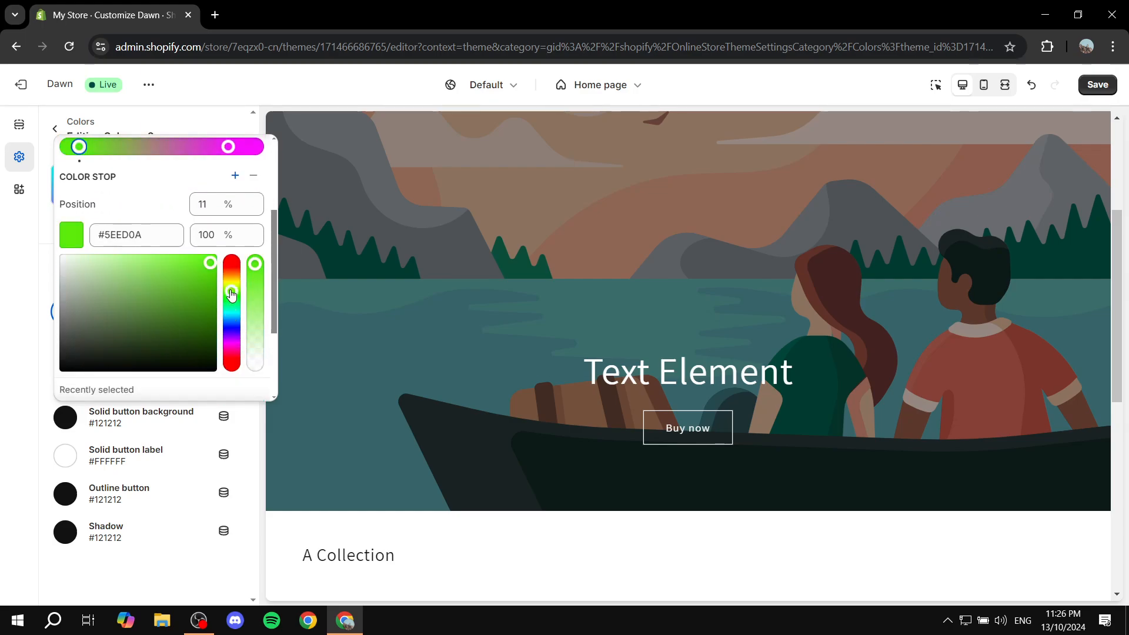
left_click_drag(231, 295, 231, 286)
scroll(153, 214, "up", 3)
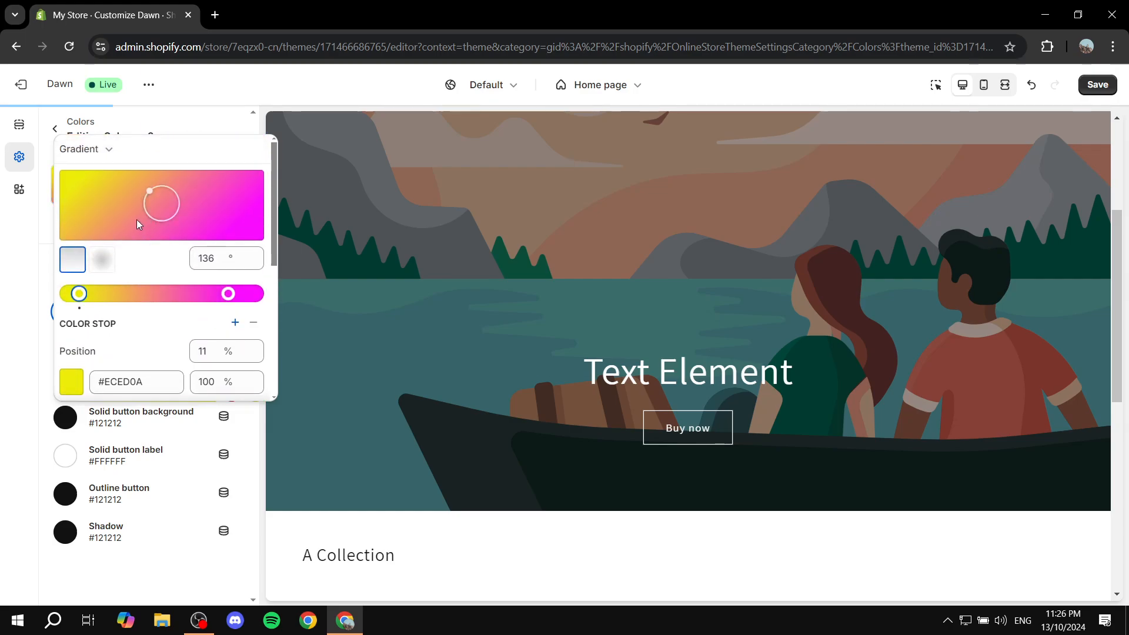
- Place the gradient's magenta color stop at 81% and recolor it to orange, #FD520D
left_click(226, 295)
scroll(171, 343, "down", 3)
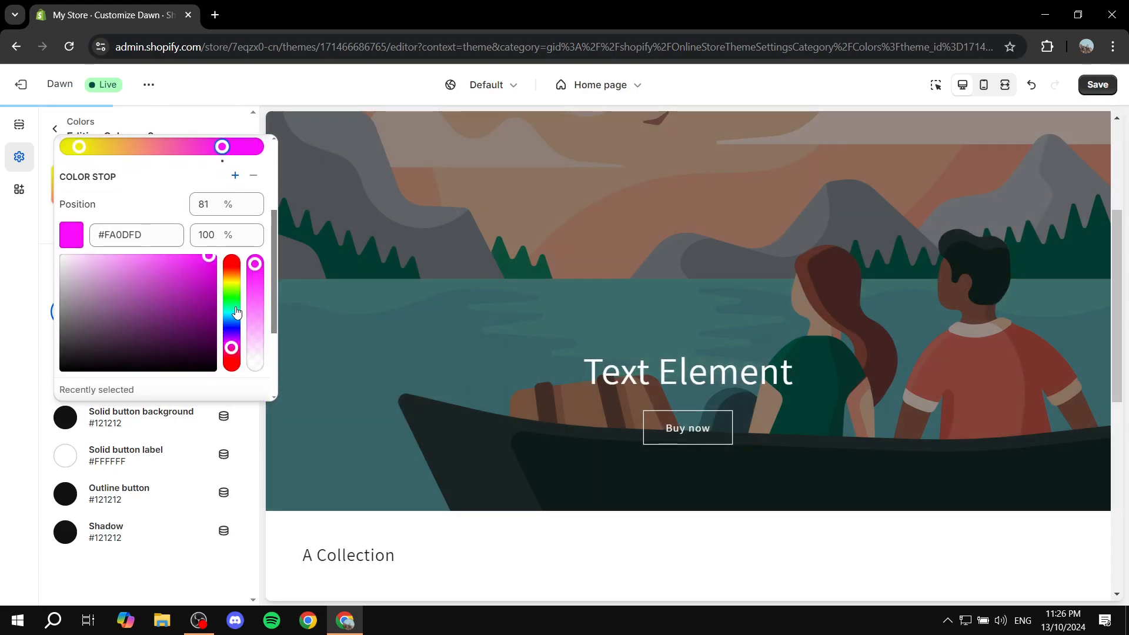
left_click_drag(238, 297, 234, 273)
scroll(175, 280, "up", 3)
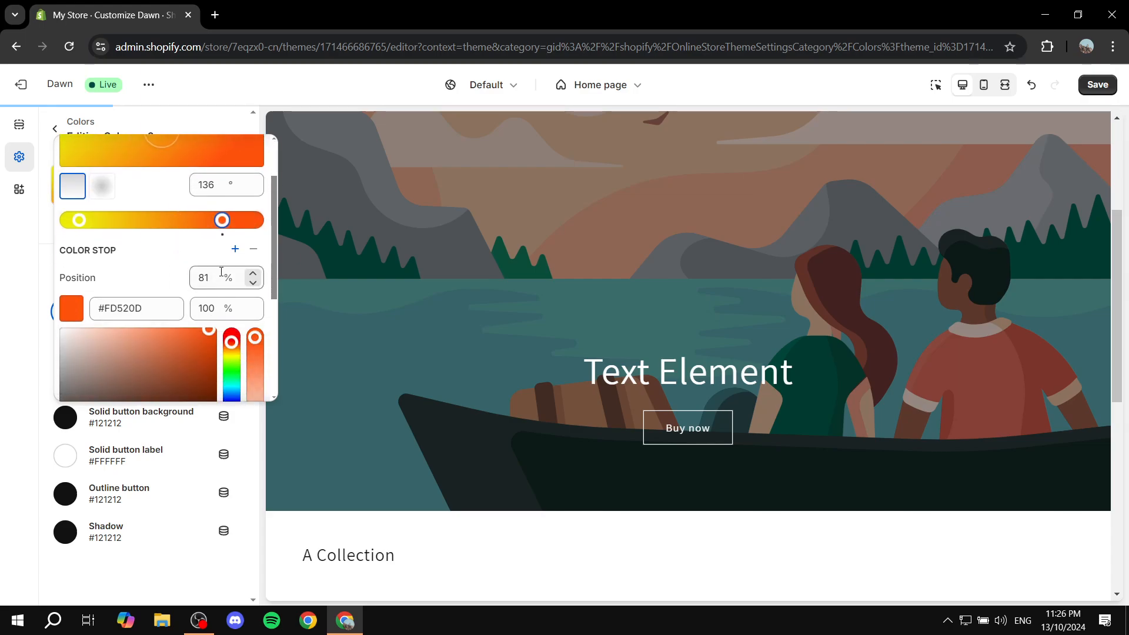
- Set the background gradient's angle to 30° and shift its orange color stop to 60%
mouse_move(163, 202)
left_mouse_down()
mouse_move(160, 185)
mouse_move(180, 196)
mouse_move(174, 216)
mouse_move(153, 217)
left_mouse_up()
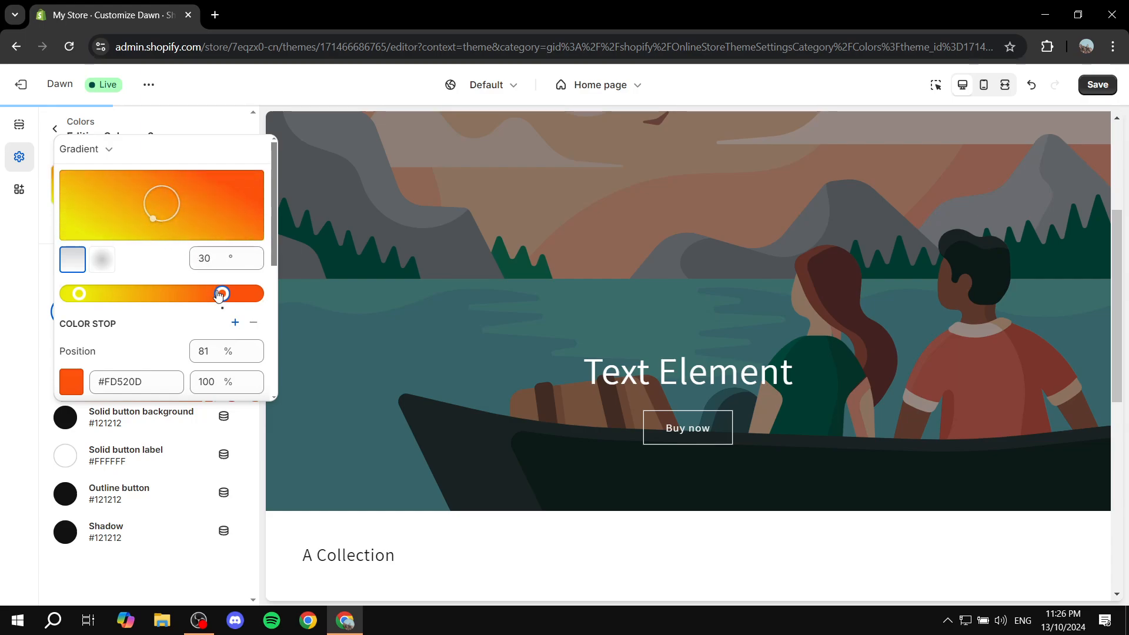
left_click_drag(221, 293, 180, 295)
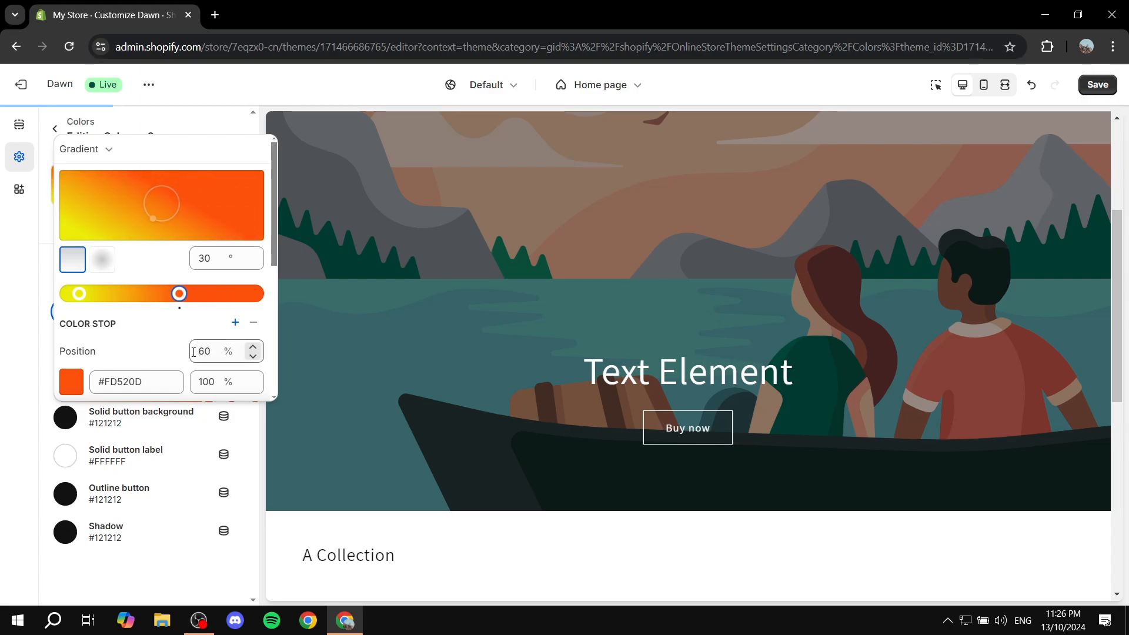
left_click(47, 347)
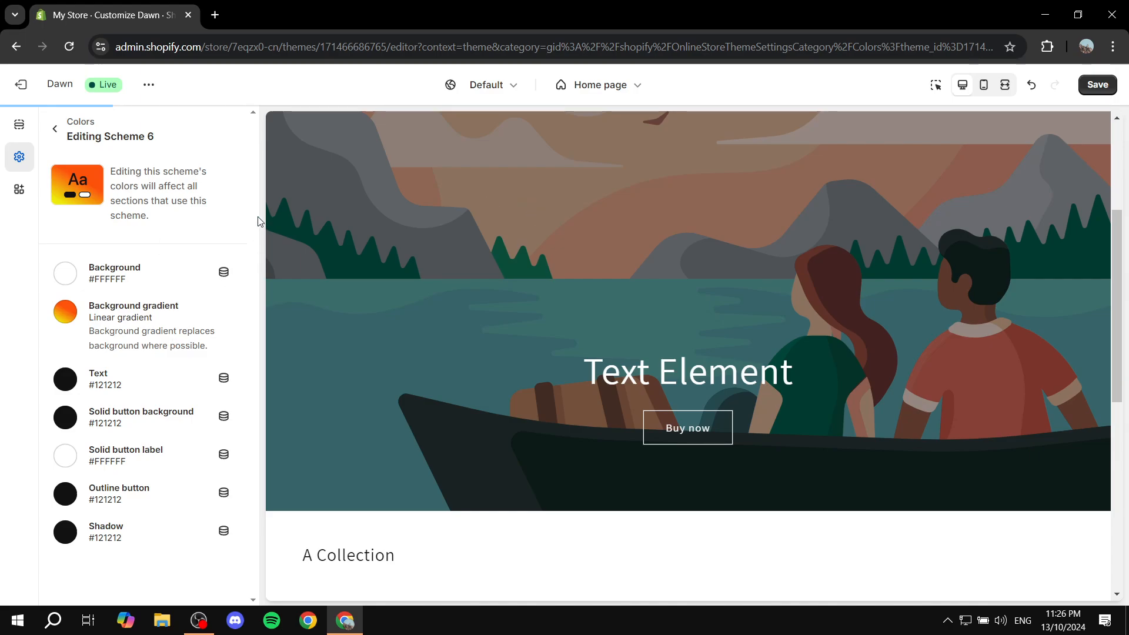
- Save the theme changes and return to the home page's list of sections
left_click(1086, 82)
left_click(55, 129)
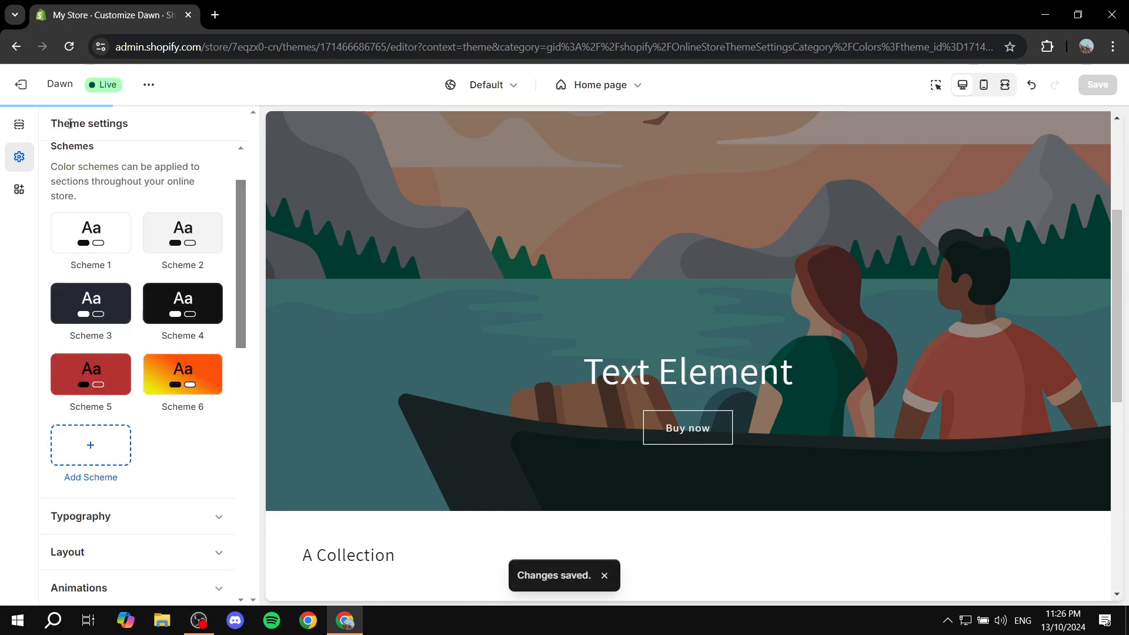
left_click(19, 124)
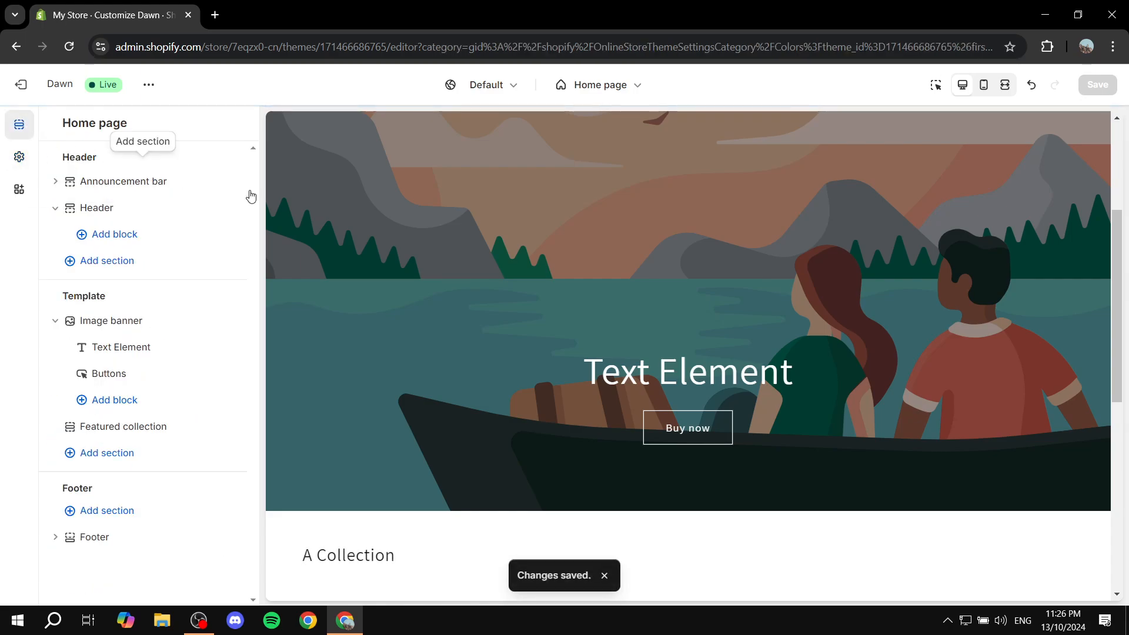
- Apply color scheme Scheme 6 to the home page's Featured collection section
scroll(446, 259, "down", 5)
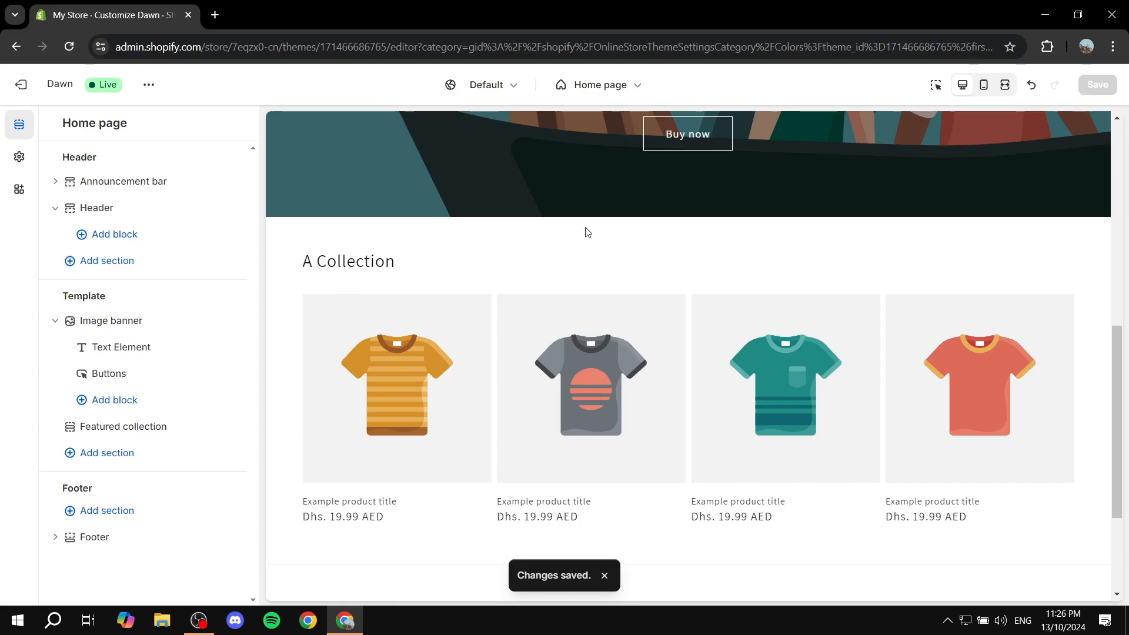
scroll(587, 231, "down", 3)
scroll(509, 486, "up", 4)
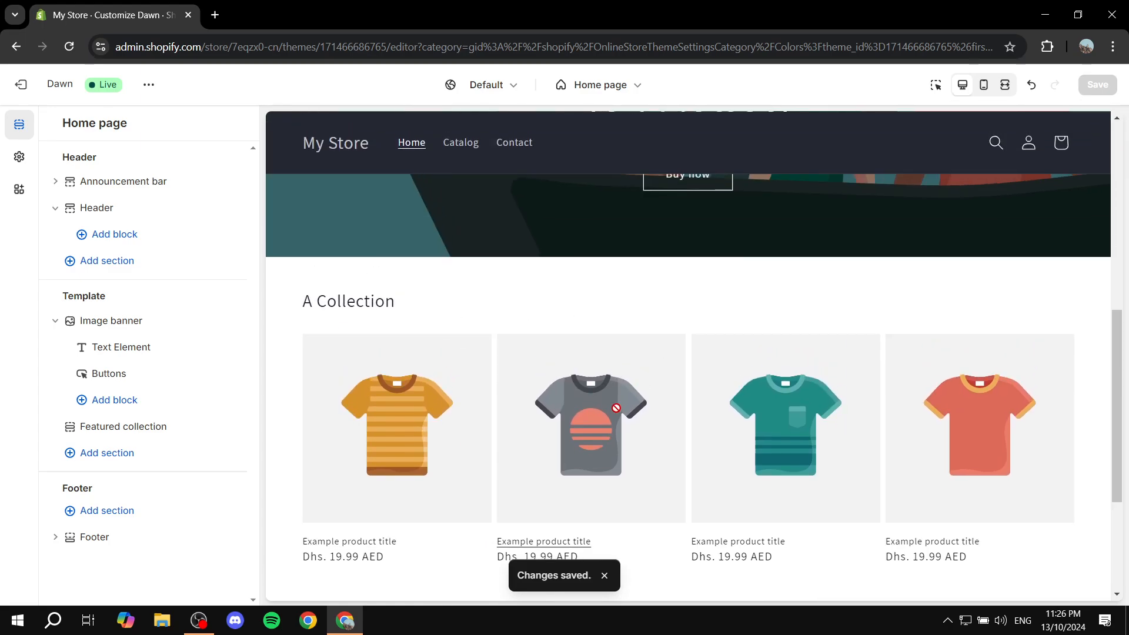
scroll(616, 408, "down", 3)
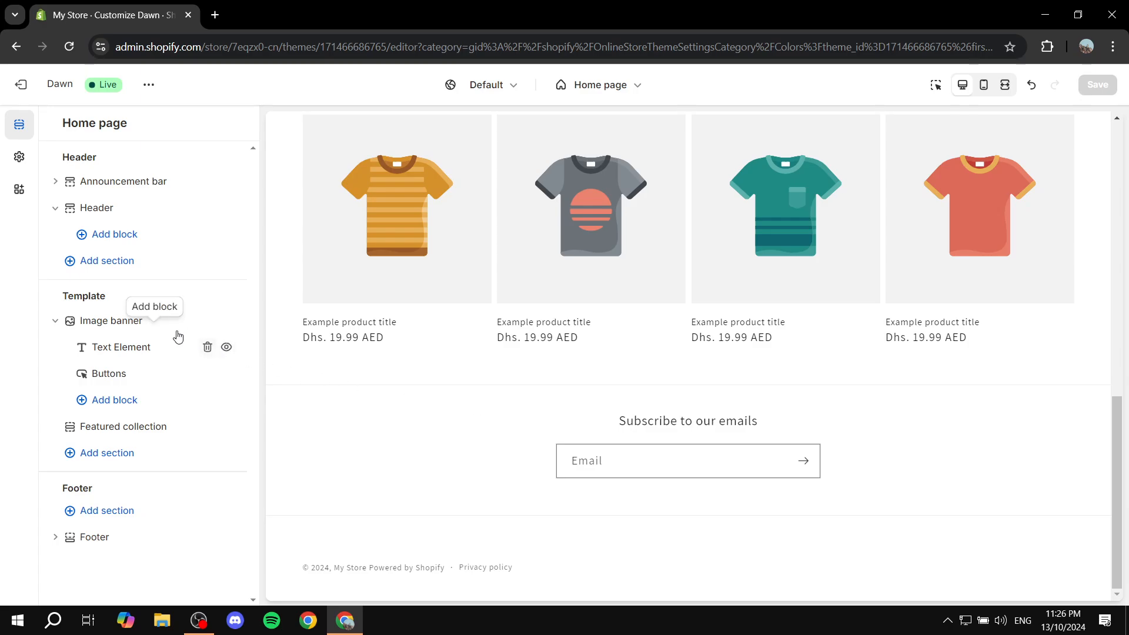
left_click(126, 428)
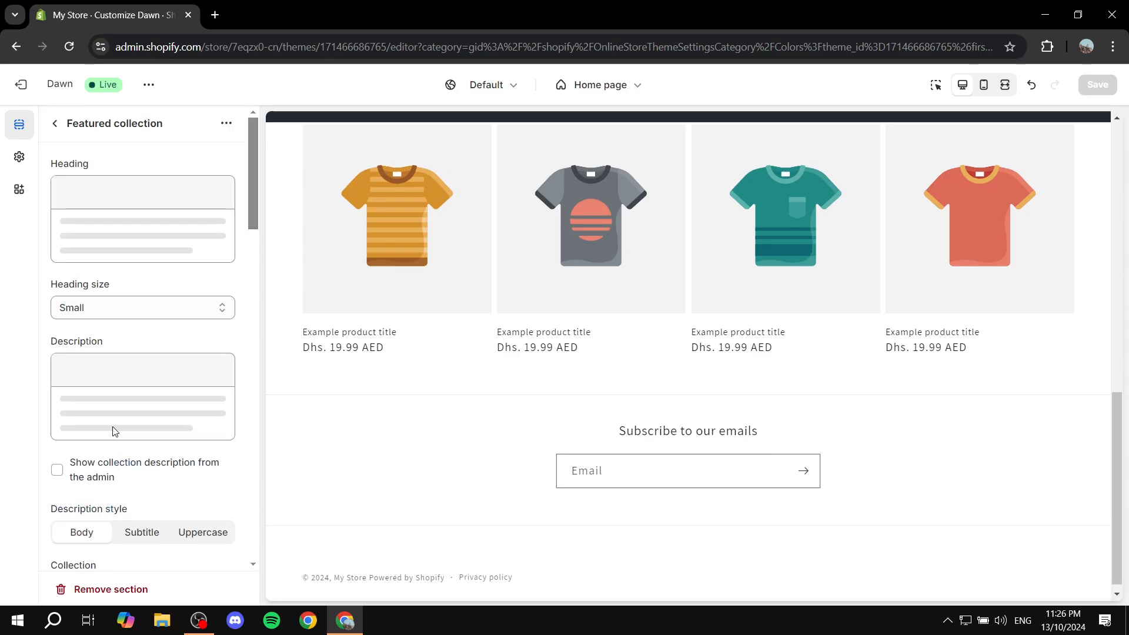
scroll(123, 411, "down", 8)
scroll(136, 367, "down", 3)
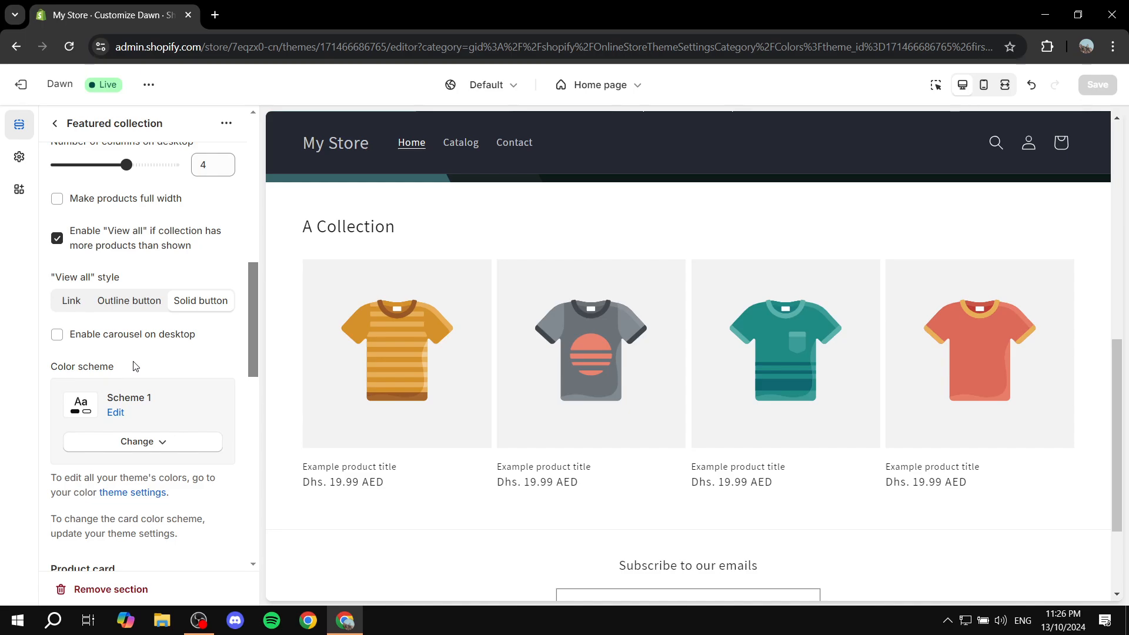
left_click(148, 368)
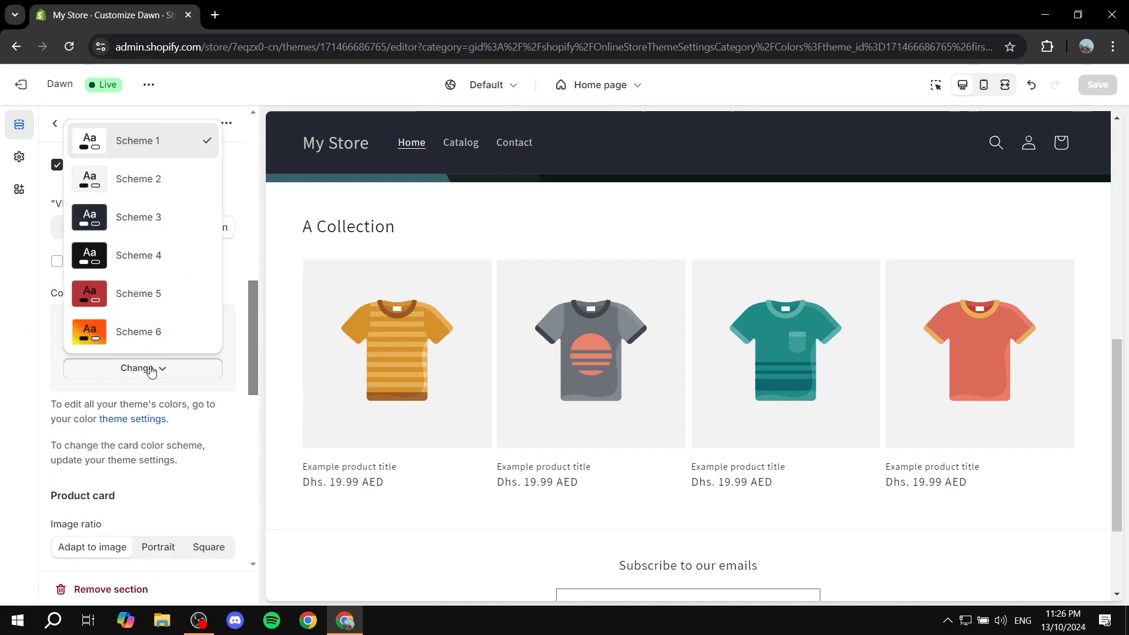
left_click(120, 330)
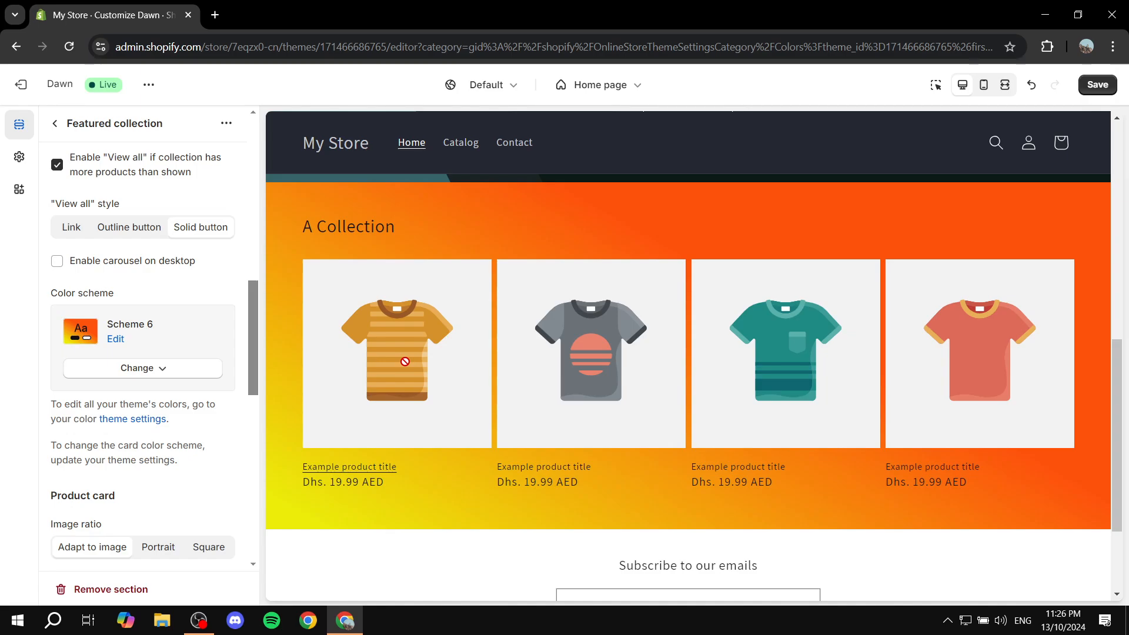
scroll(172, 361, "down", 1)
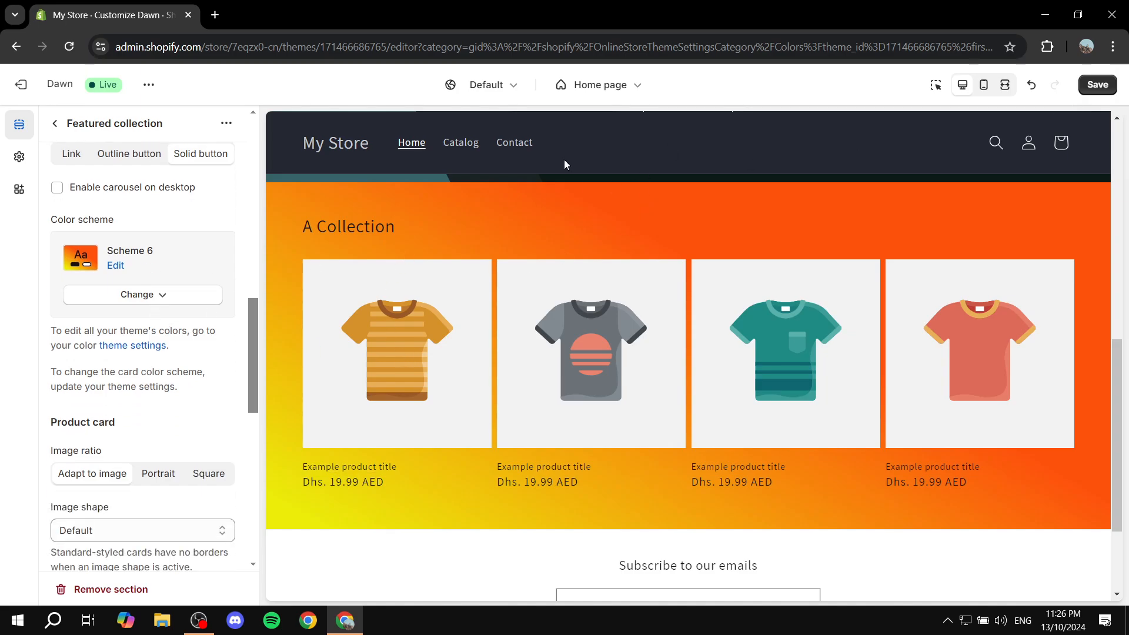
- Try Scheme 5 as the Footer section's color scheme and replace it with Scheme 6
left_click(54, 126)
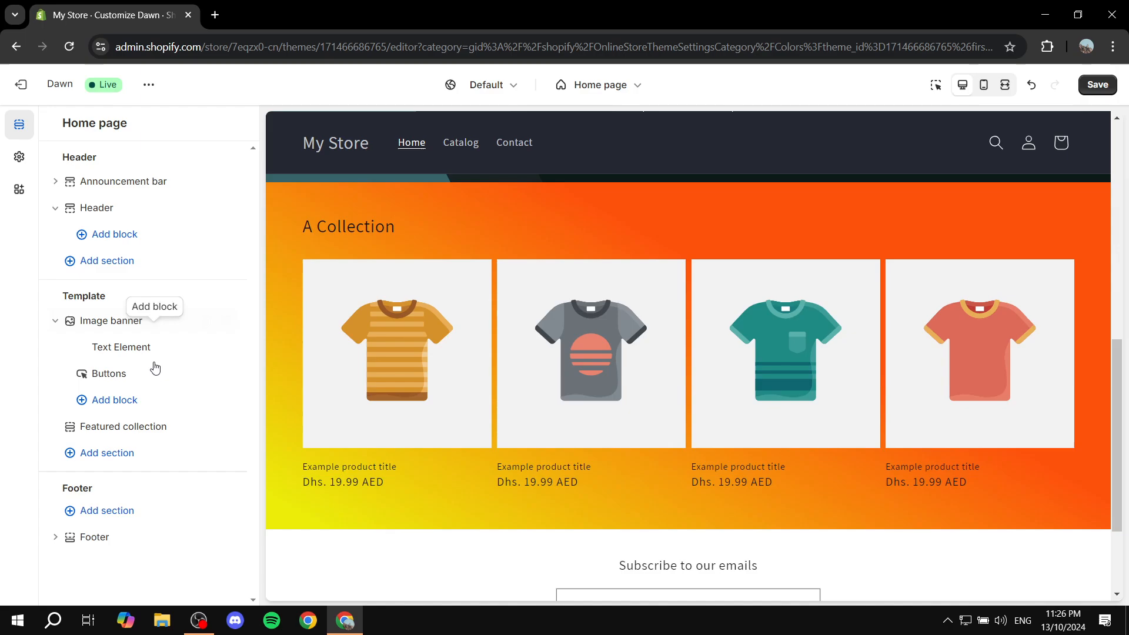
left_click(111, 538)
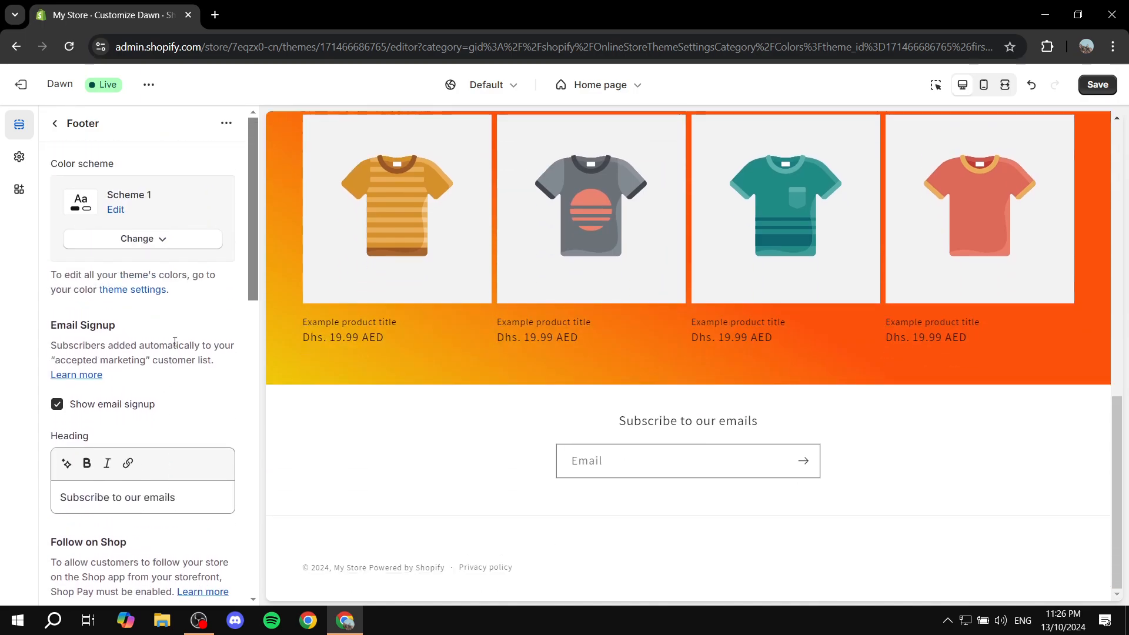
left_click(136, 239)
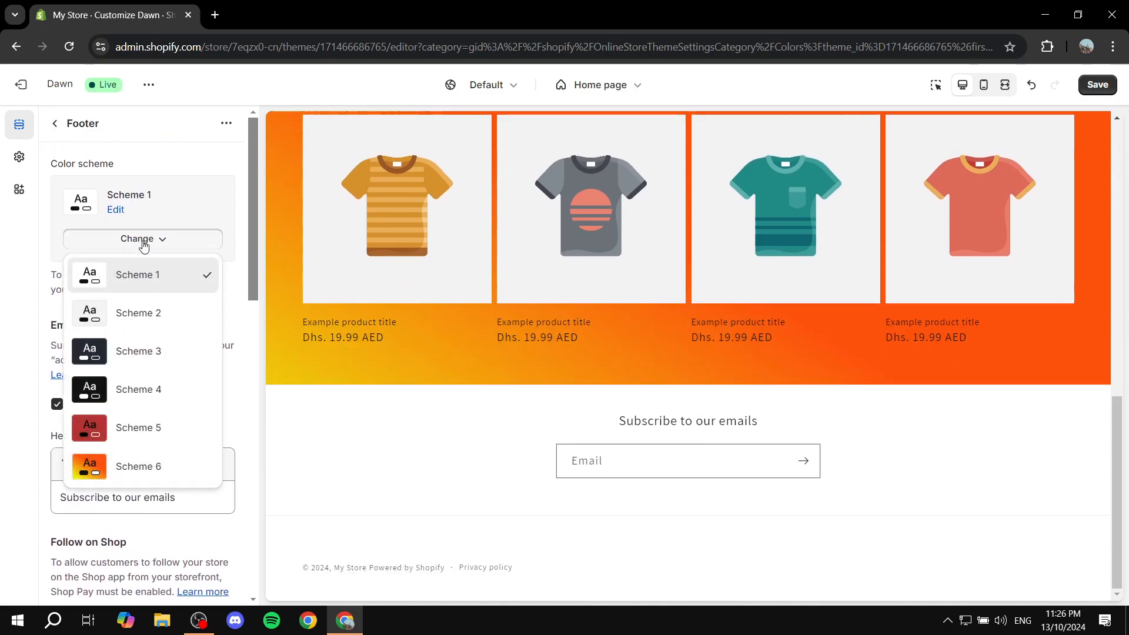
left_click(154, 434)
scroll(527, 468, "up", 10)
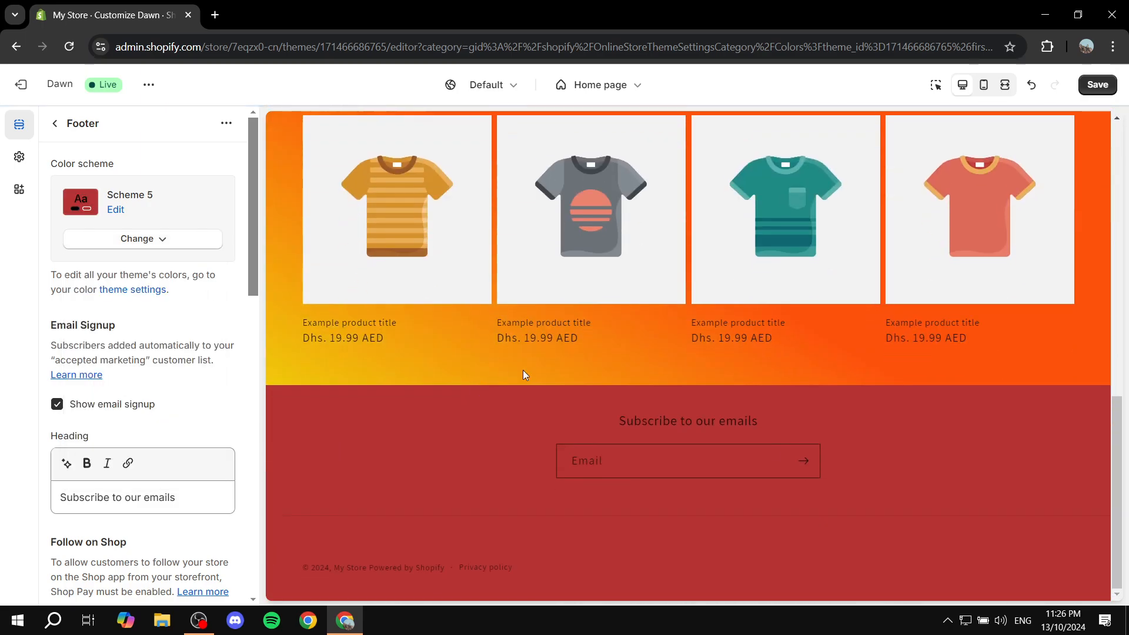
left_click(186, 241)
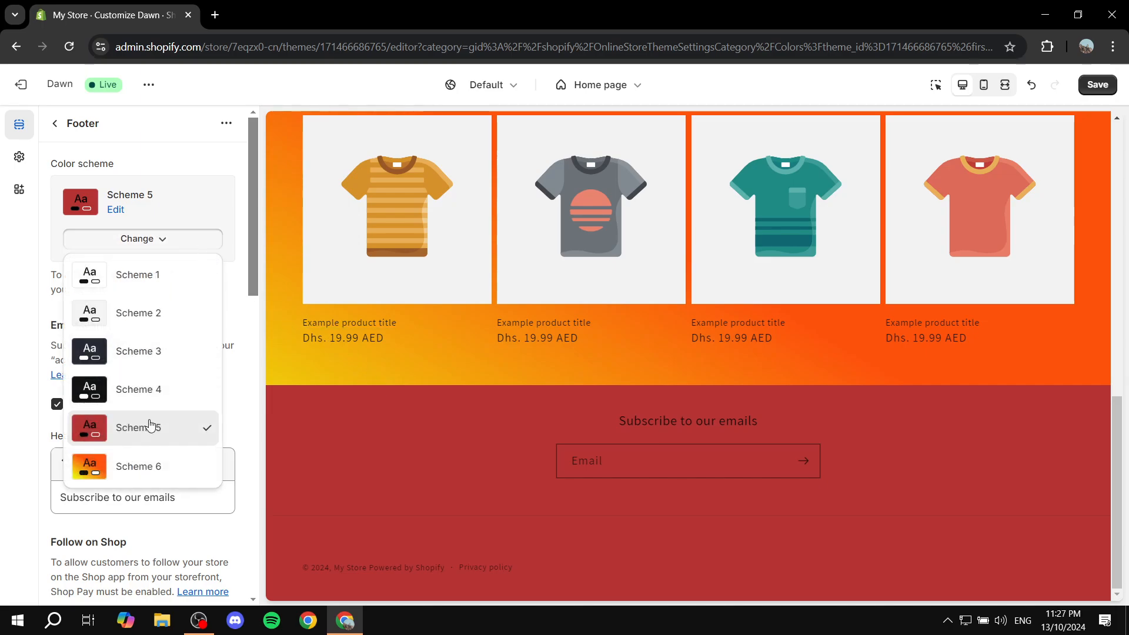
left_click(147, 464)
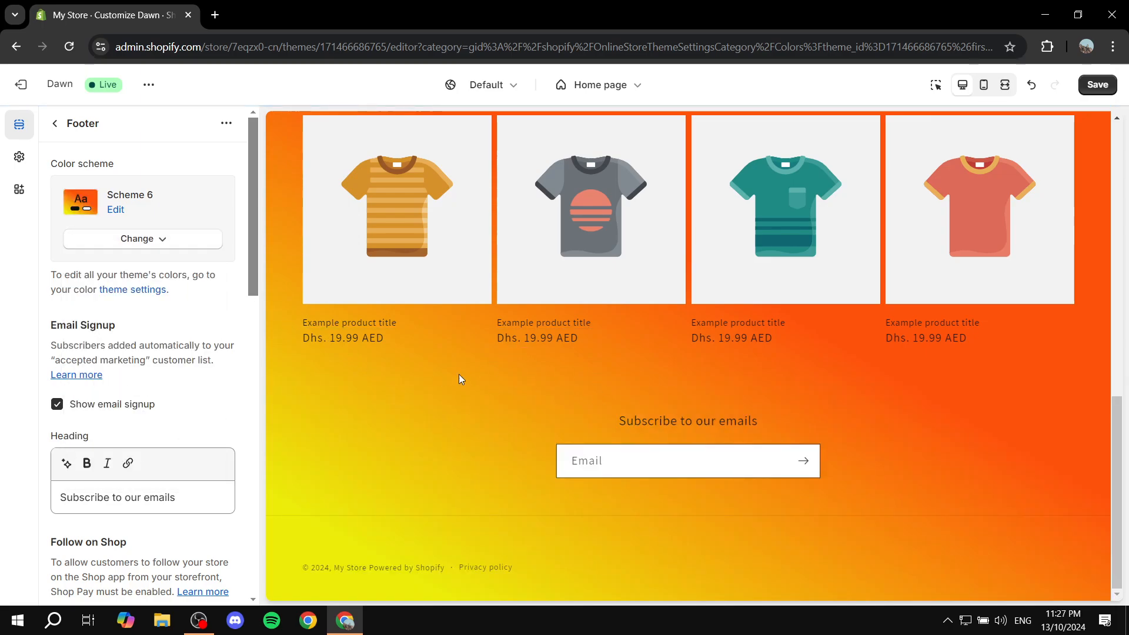